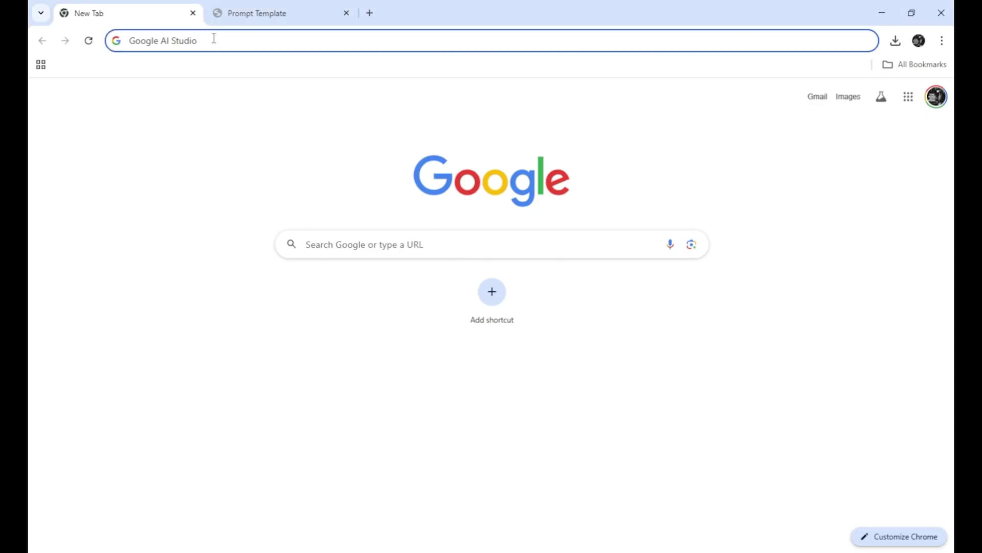
Open Google AI Studio from the search results and start a Nano Banana chat via Generate media.
key(Return)
scroll(684, 296, down, 7)
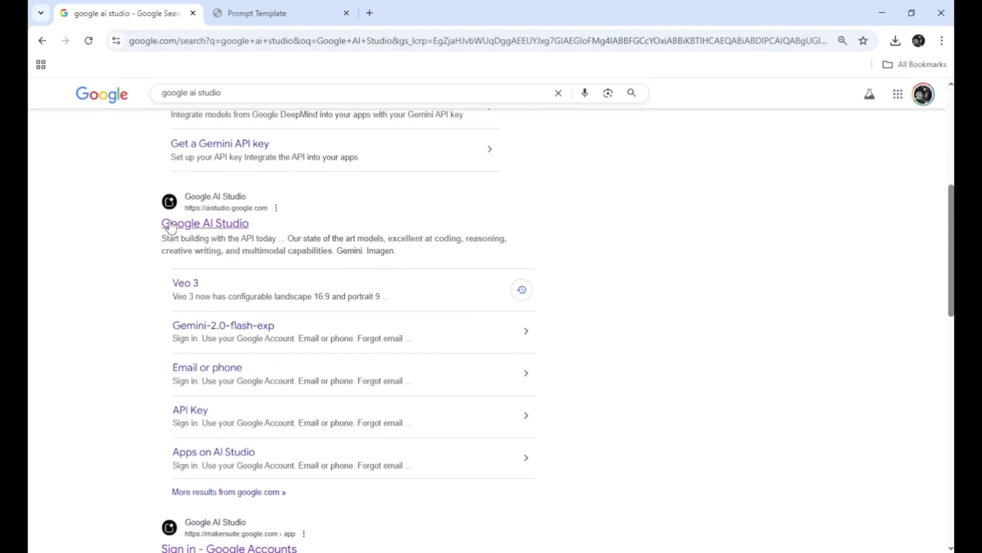
click(198, 225)
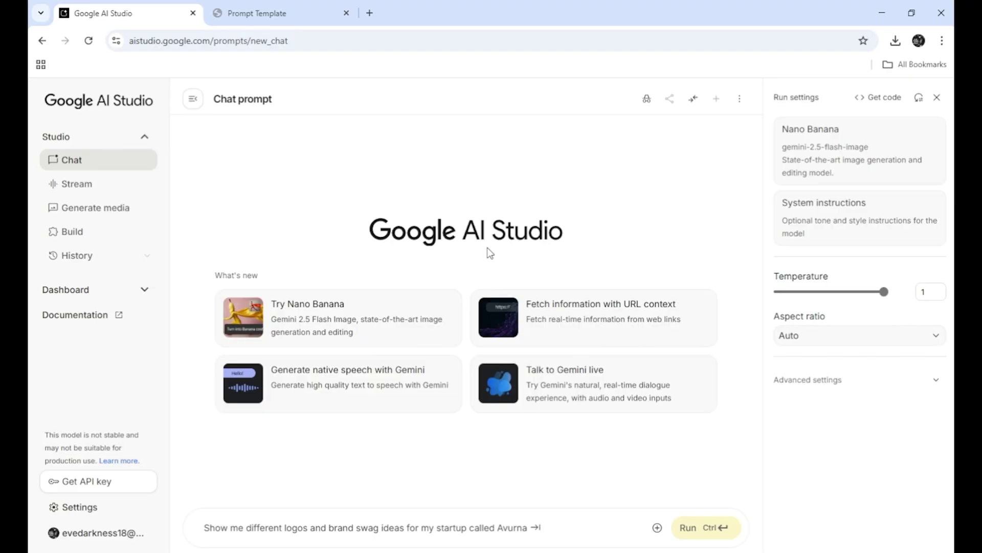
click(119, 210)
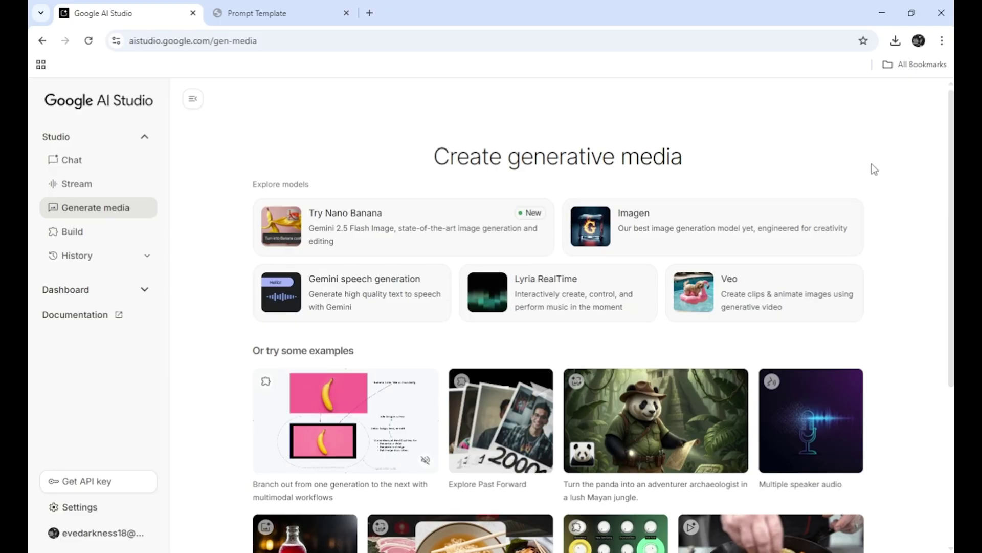
click(470, 217)
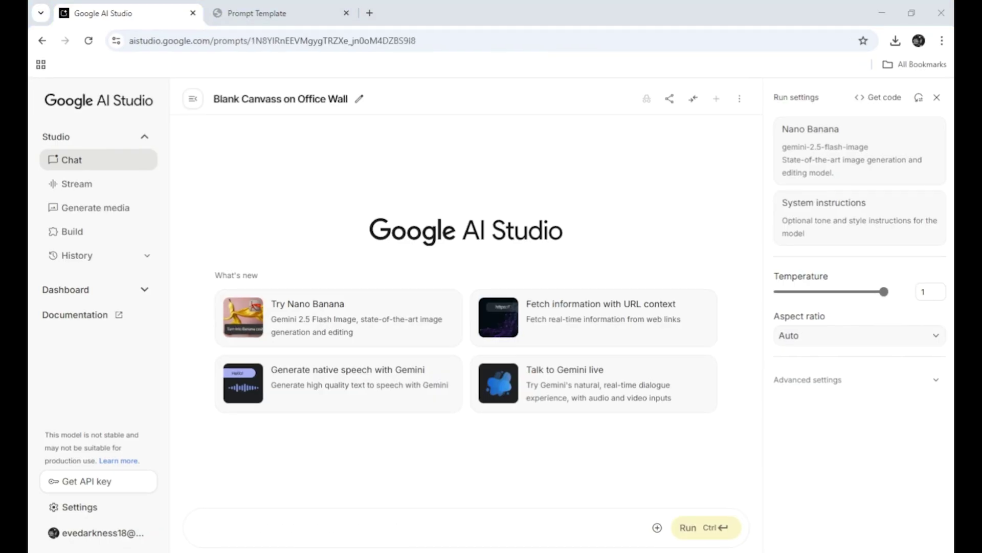
Paste the Goal-to-Color Palette template prompt and run it to generate the green quarterly sales line graph.
click(253, 12)
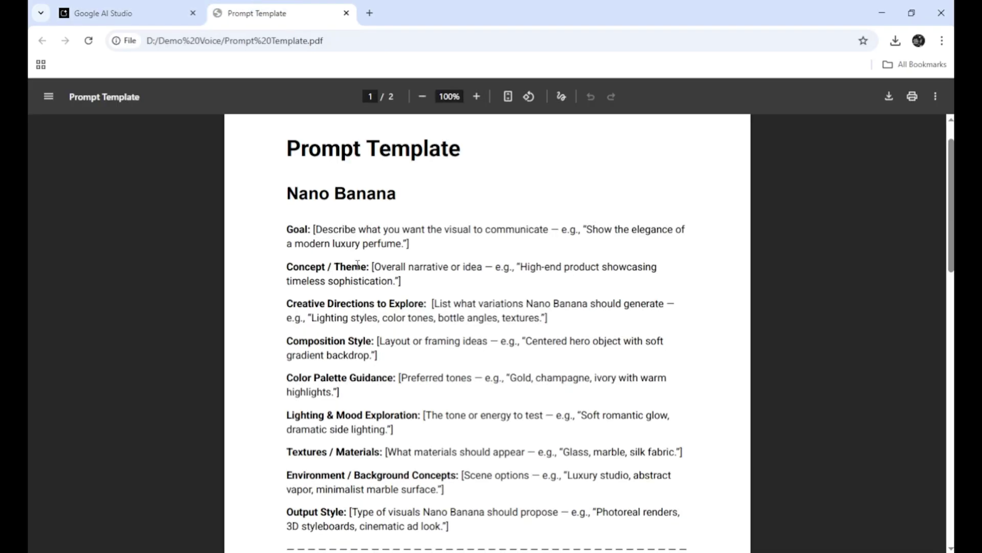
drag(285, 234, 340, 400)
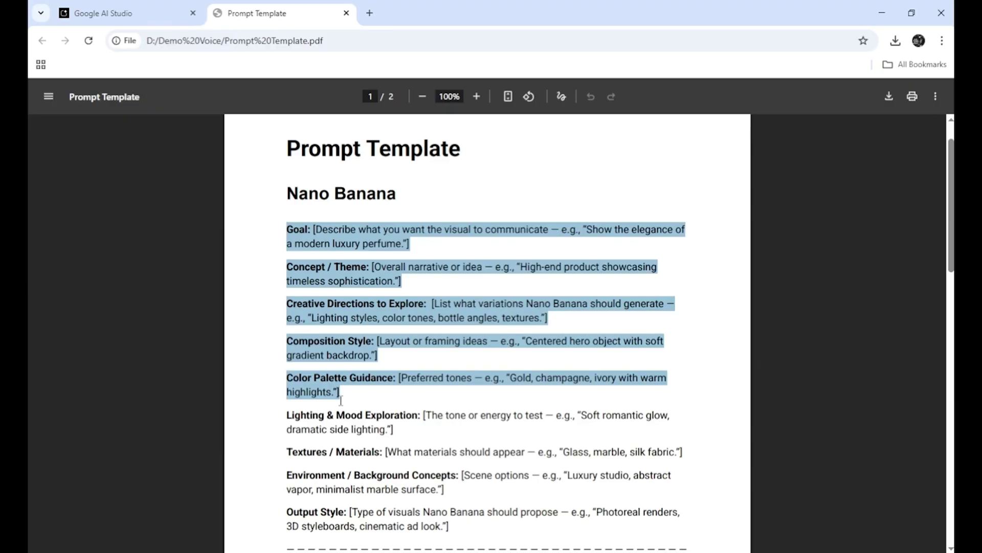
key(ctrl+shift+Tab)
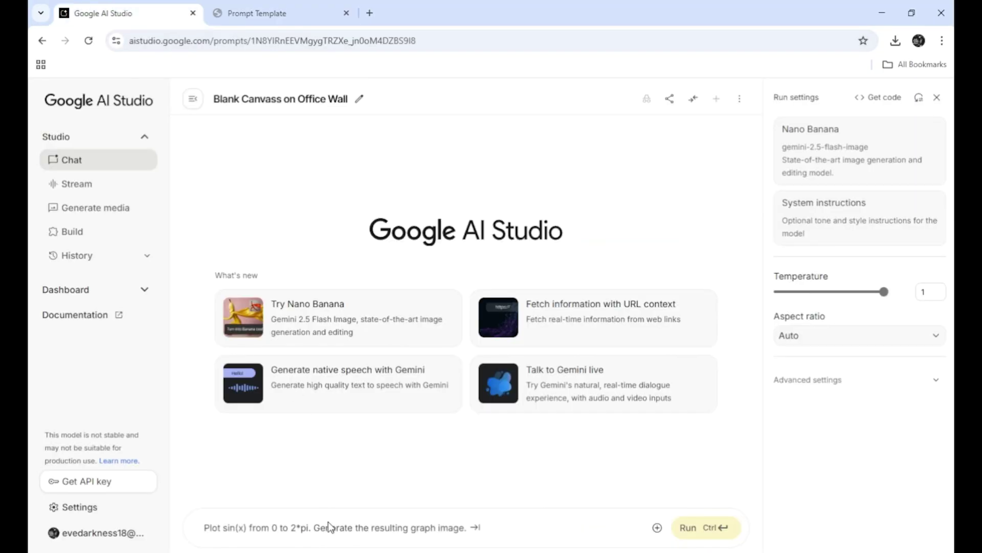
text(Goal: Make a line graph of a sales report showing increasing sales vs previous quarter sales Concept / Theme: Corporate sales report Color Palette Guidance: Gray-White gradient background, Green lines and numbers)
key(ctrl+Return)
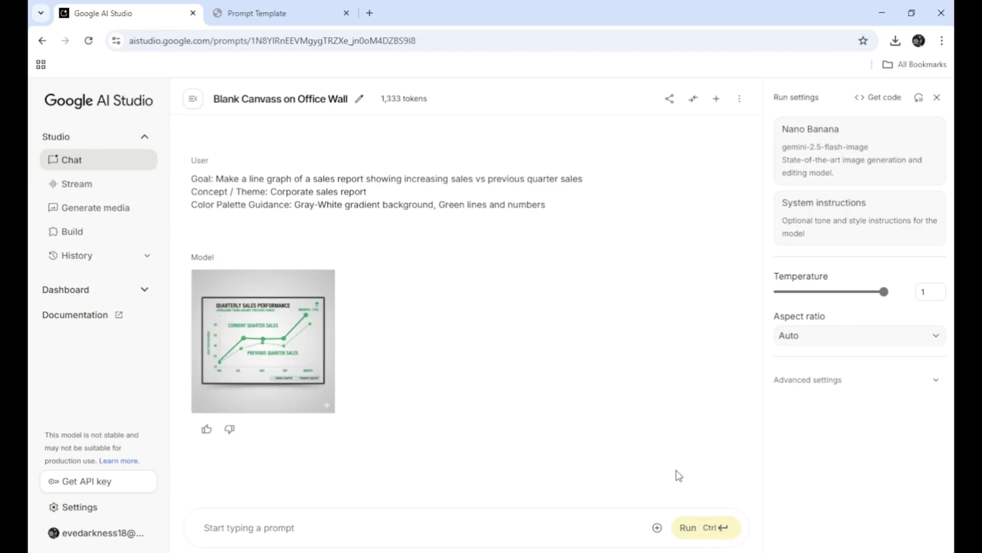
Preview the generated graph full size, then select the earlier prompt for reuse in the empty prompt field.
click(288, 336)
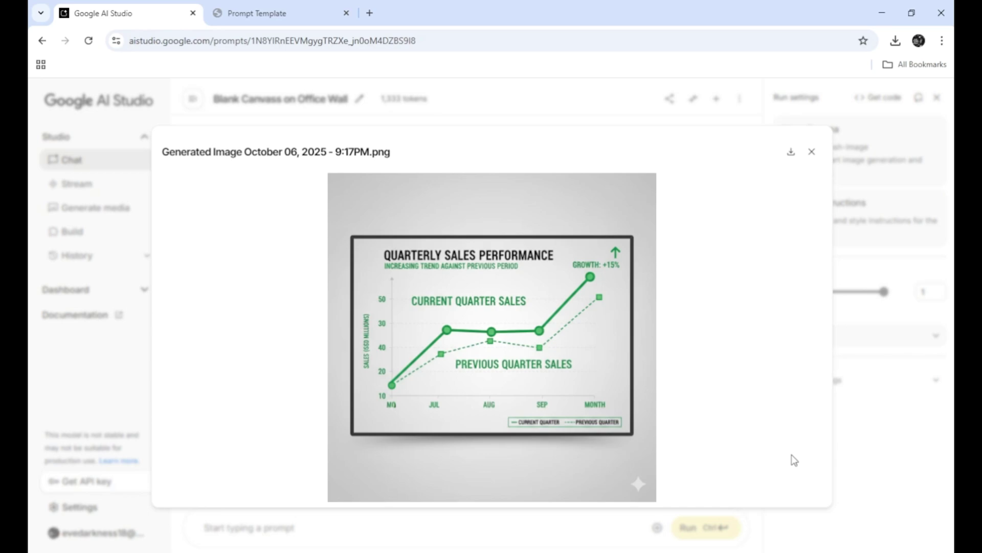
click(811, 152)
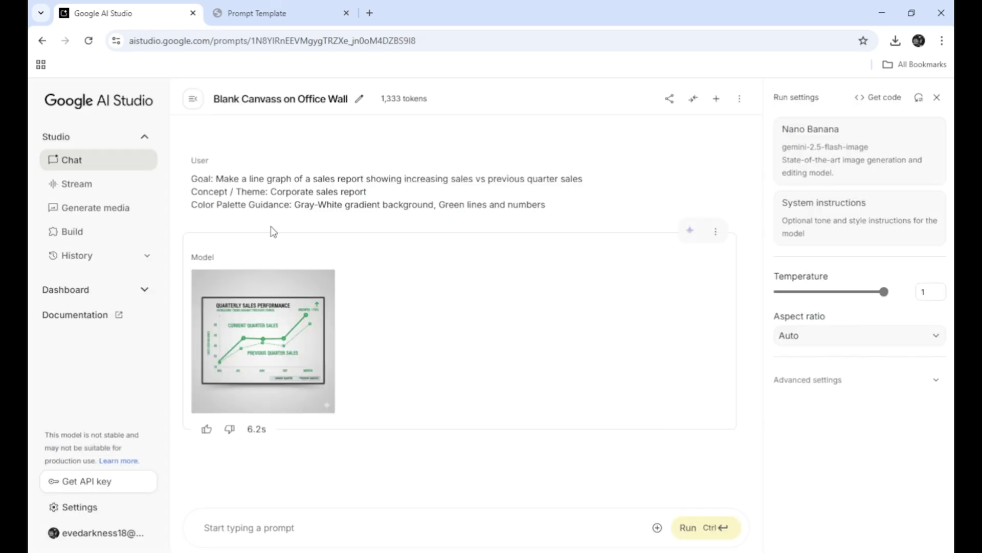
drag(193, 178, 575, 226)
key(ctrl+c)
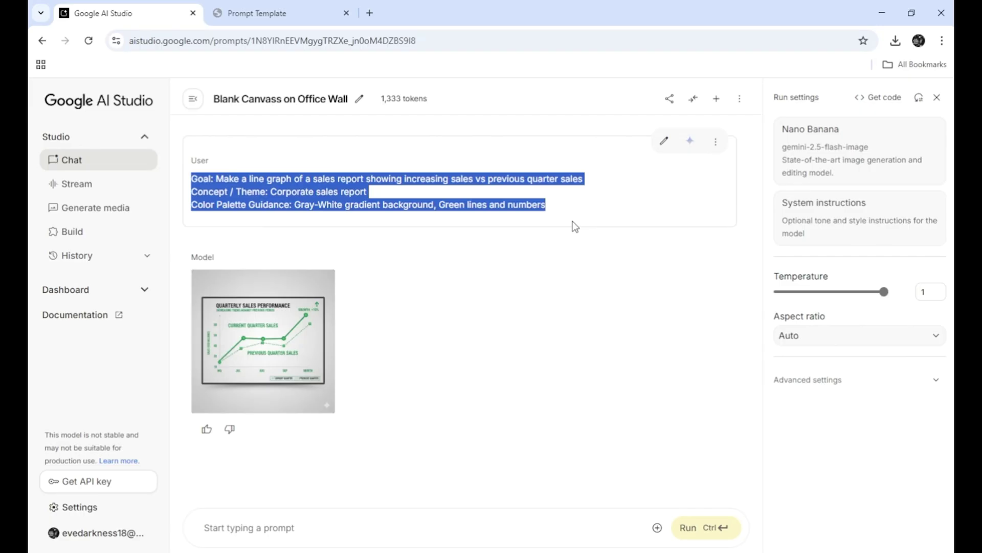
click(317, 518)
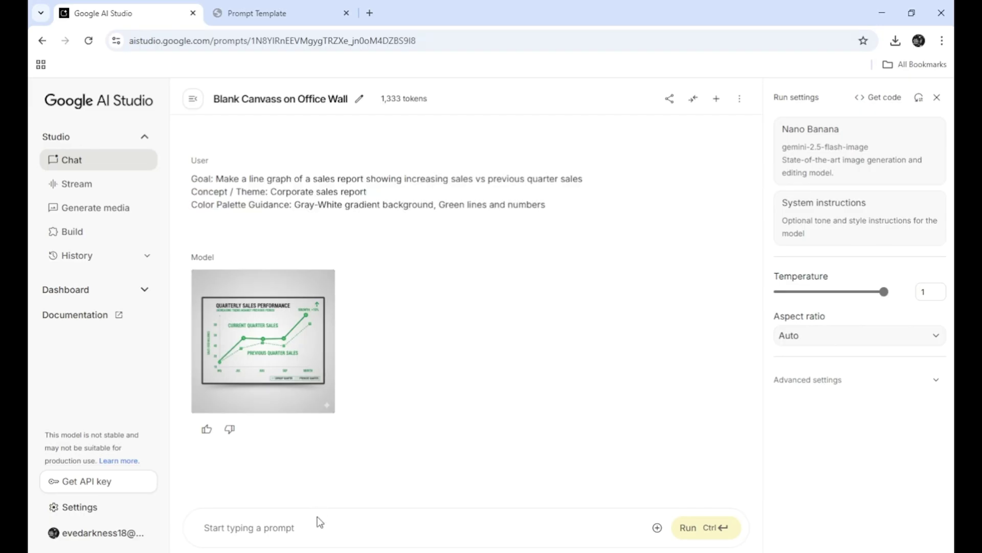
Rewrite the pasted prompt to 'Make the given sales report line graph blank' with no lines or text, drop the palette line, and run it.
key(ctrl+v)
drag(595, 507, 233, 514)
text(Make the given)
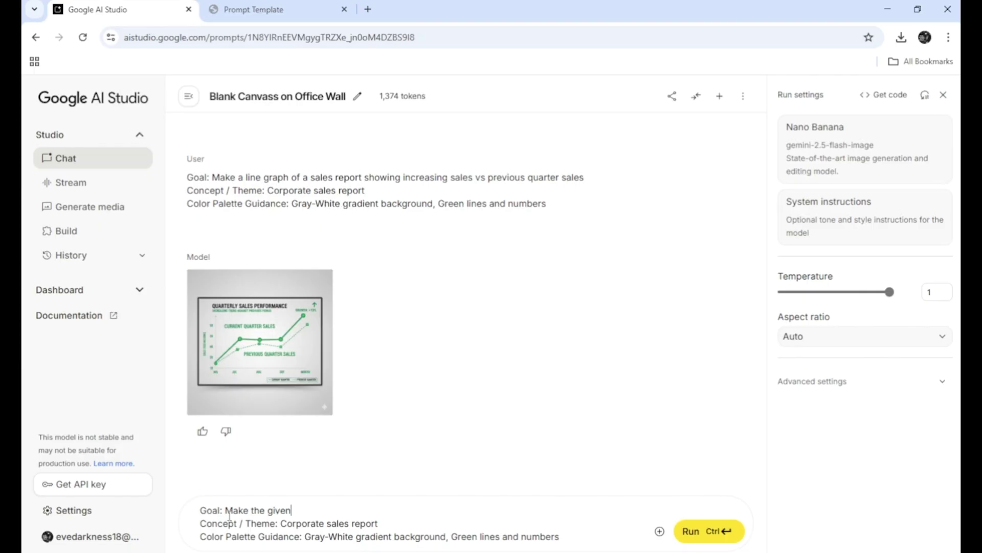
text( sales report line graph blank)
drag(283, 523, 379, 523)
text(No lines and text on the main)
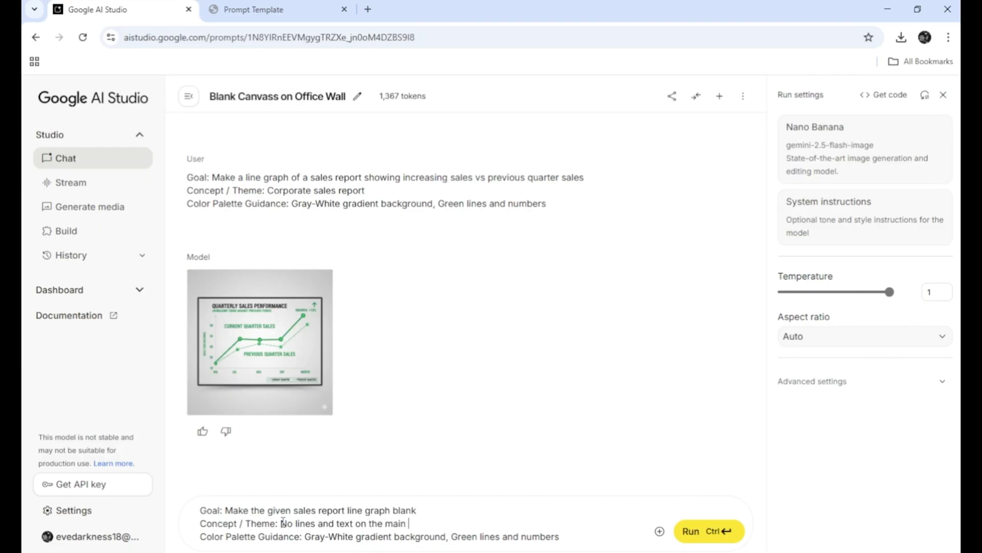
drag(479, 528, 611, 535)
key(BackSpace)
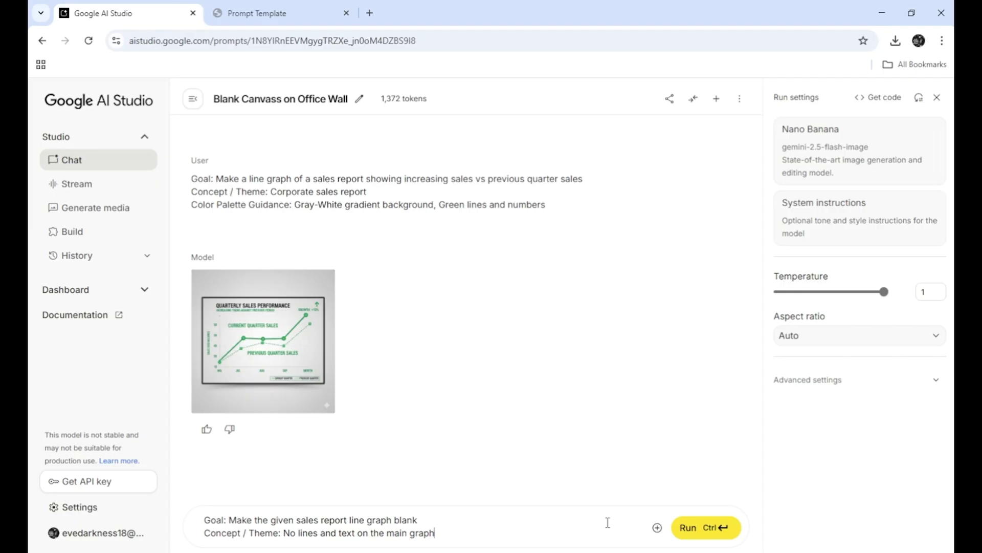
click(688, 527)
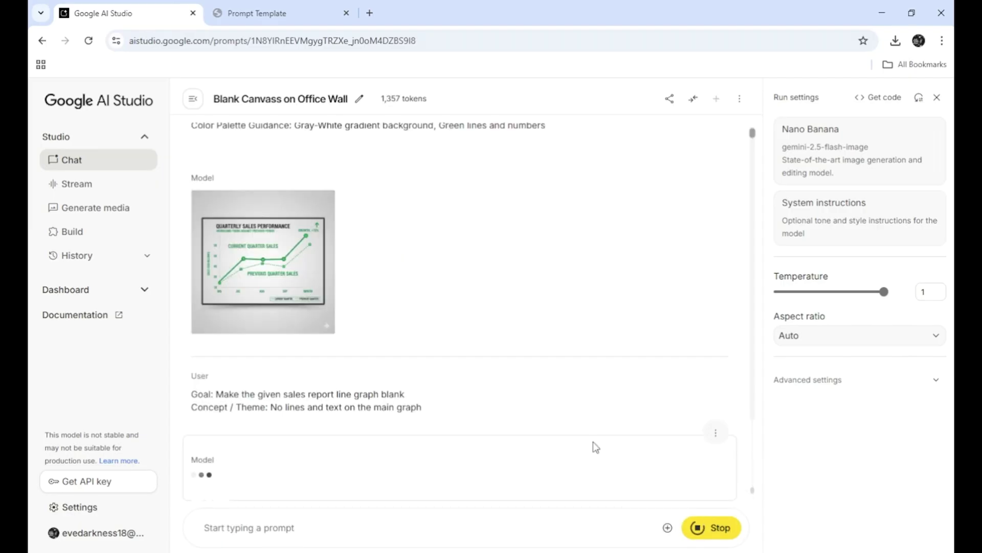
click(740, 486)
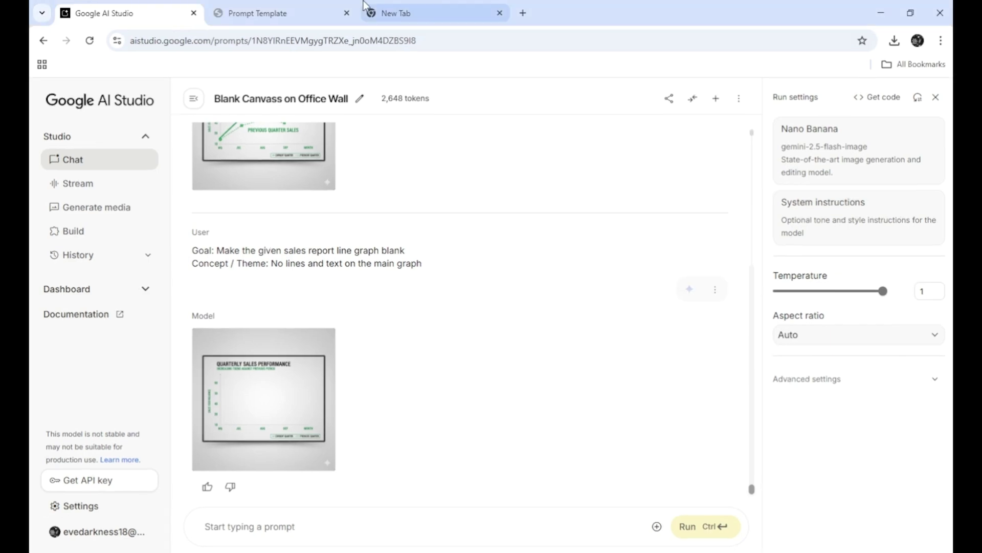
Search 'hailuo ai' in a new tab, open hailuoai.video, and go to its Video creation page.
click(394, 9)
text(hailuo ai)
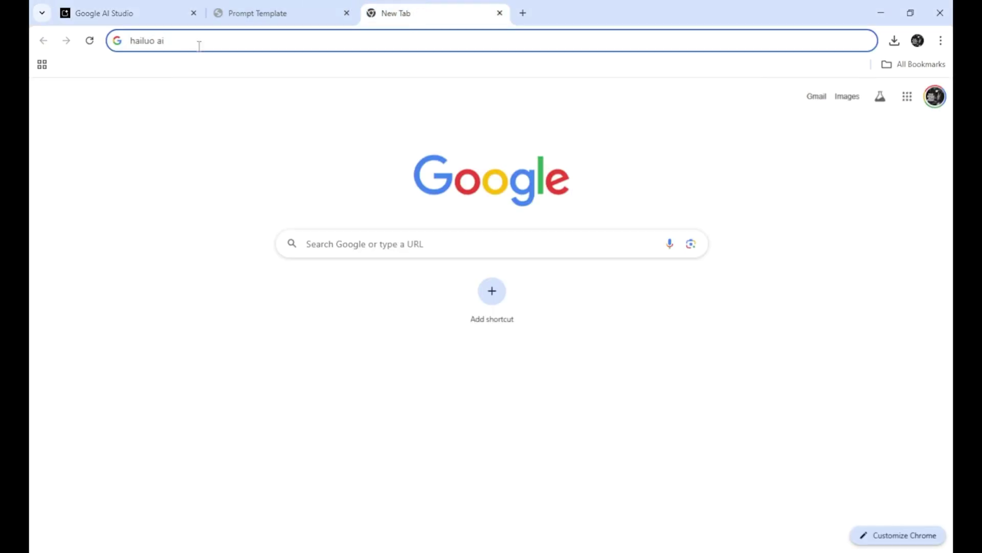
key(Return)
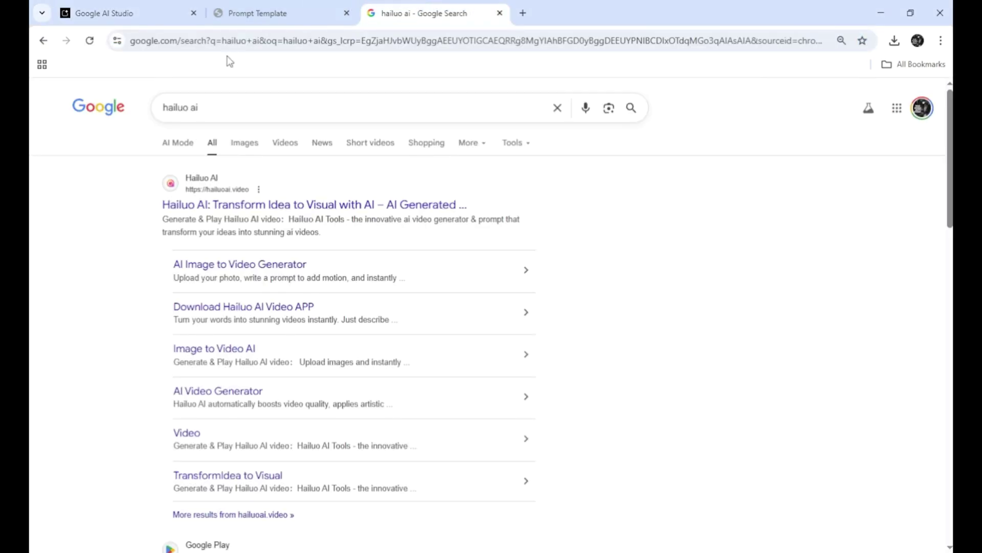
click(382, 207)
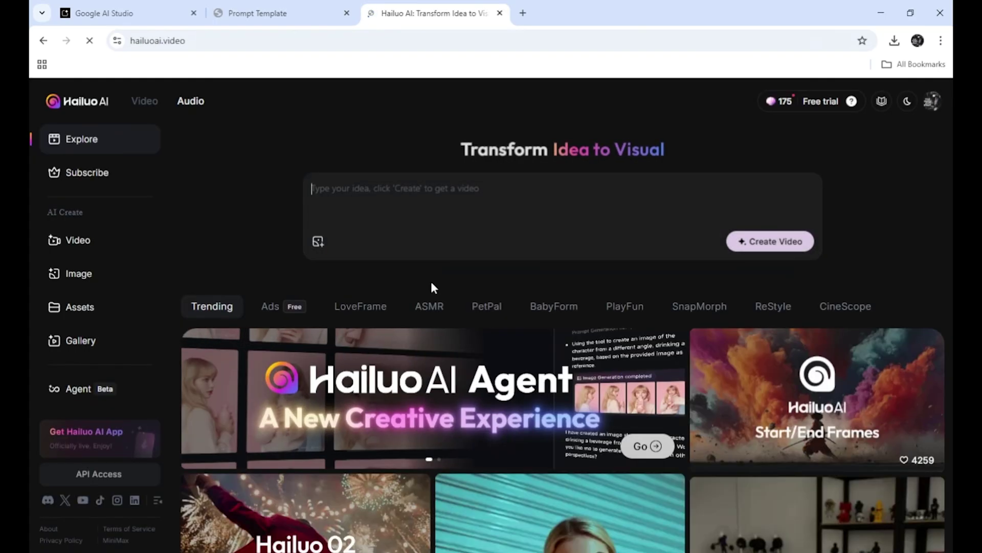
click(98, 246)
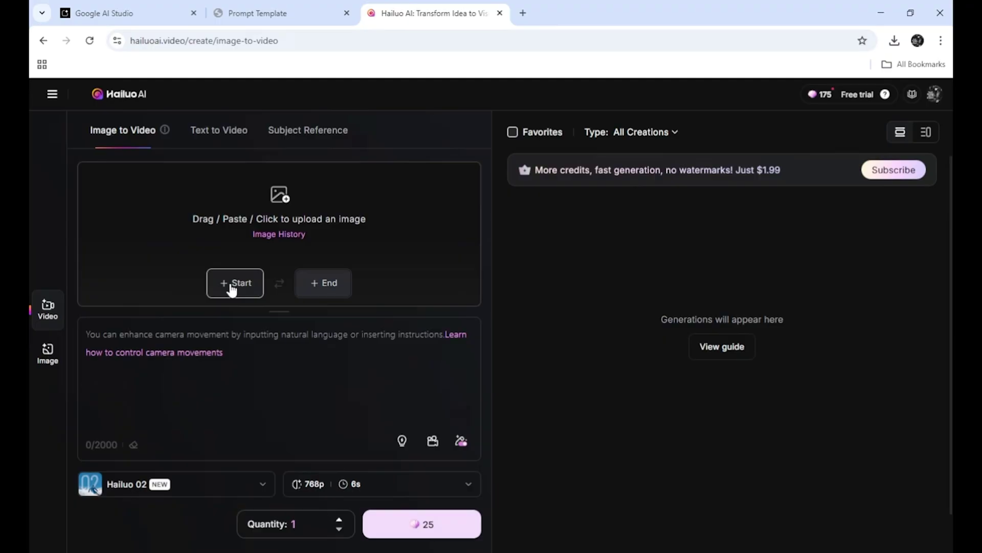
Set the blank graph as start frame and full graph as end frame, paste the motion prompt, and generate.
drag(795, 155, 287, 230)
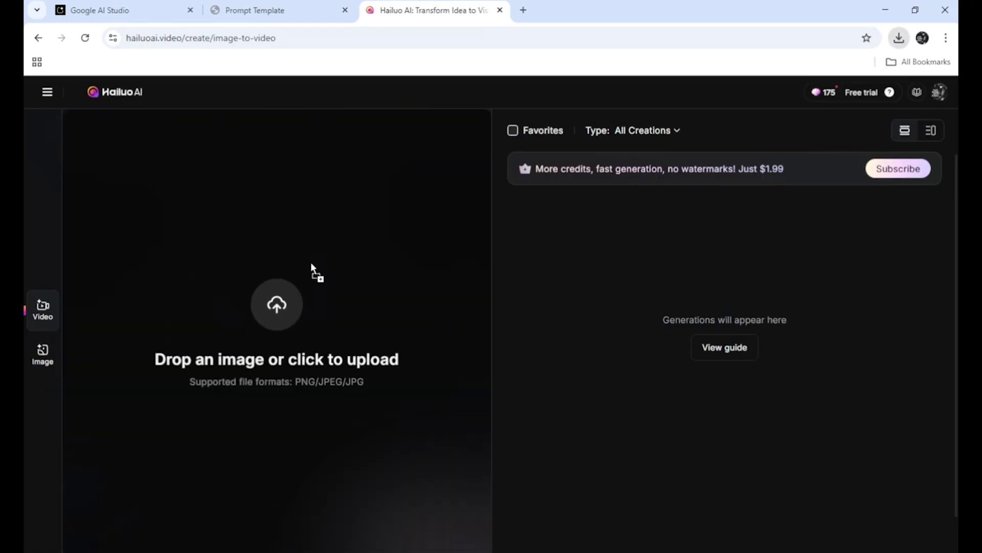
drag(765, 156, 307, 286)
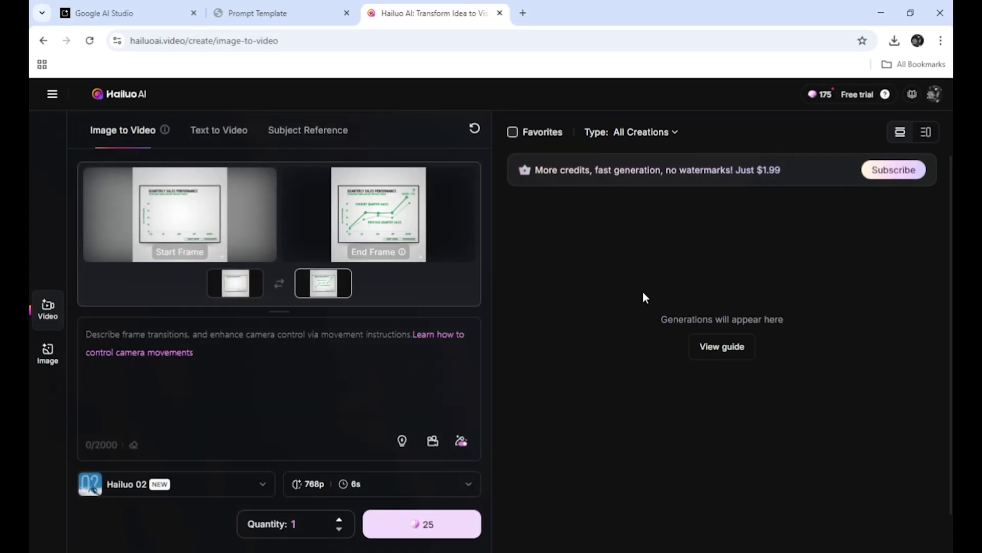
click(167, 370)
text(Goal: Produce a motion graphics line graph showing upward sales trend Concept / Theme: The missing contents of the graph in start frame draws itself Composition Style: Show some depth of field)
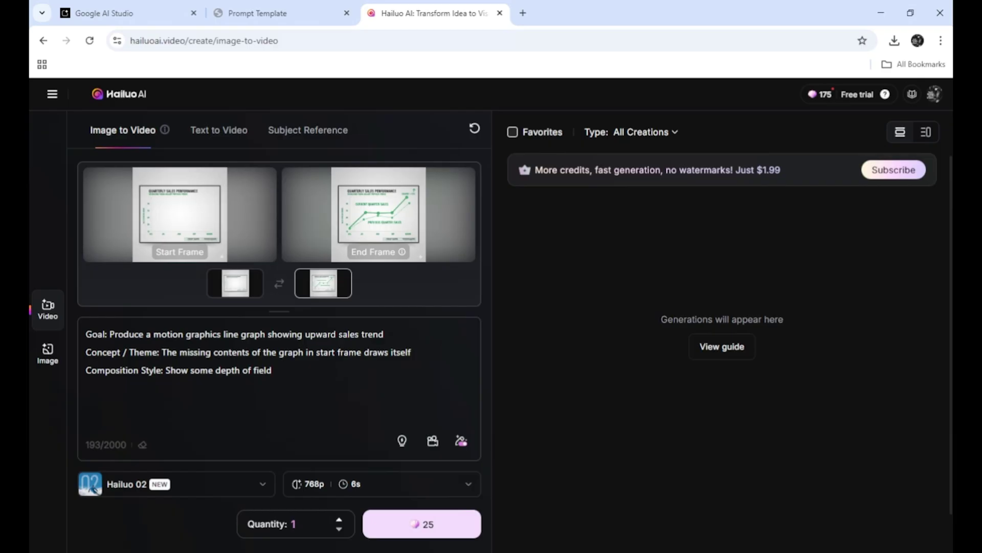
click(473, 525)
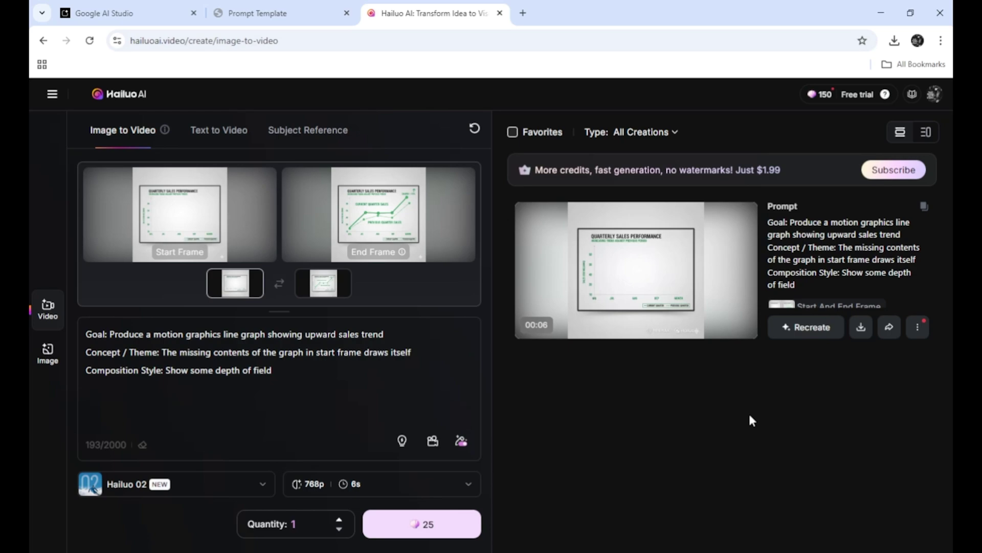
Play the generated 6-second graph video, then switch back to the Google AI Studio tab.
click(674, 287)
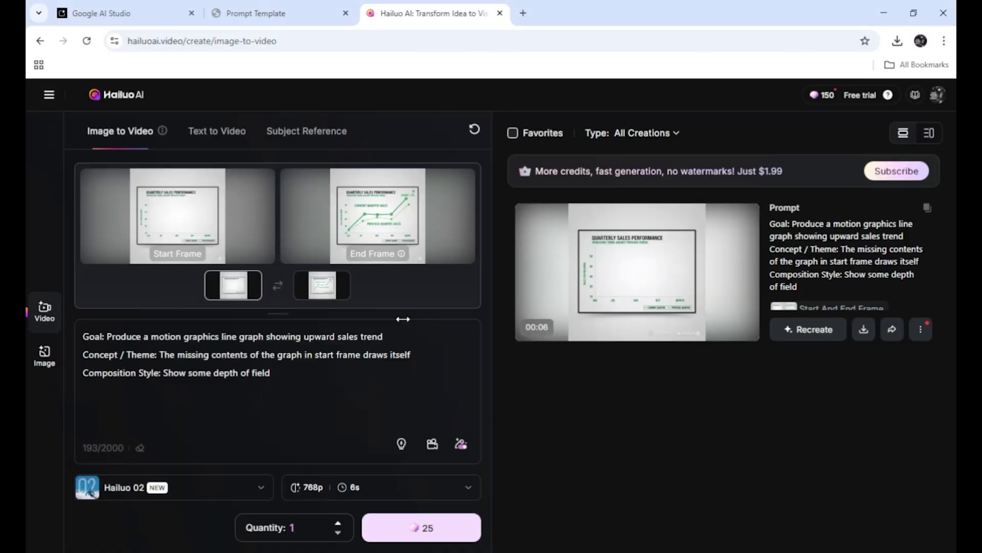
click(122, 7)
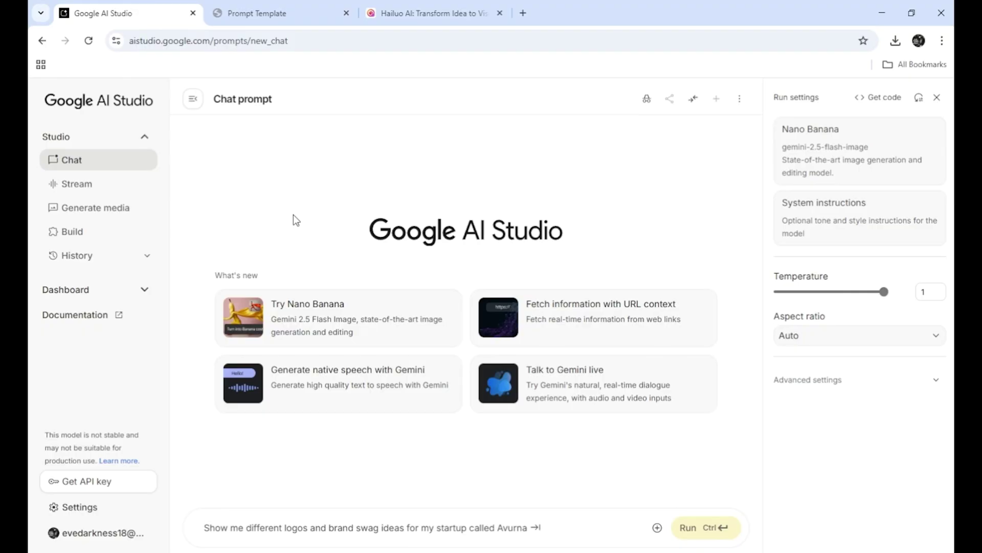
Start a new Nano Banana chat and paste the template from Goal to Lighting & Mood.
click(133, 211)
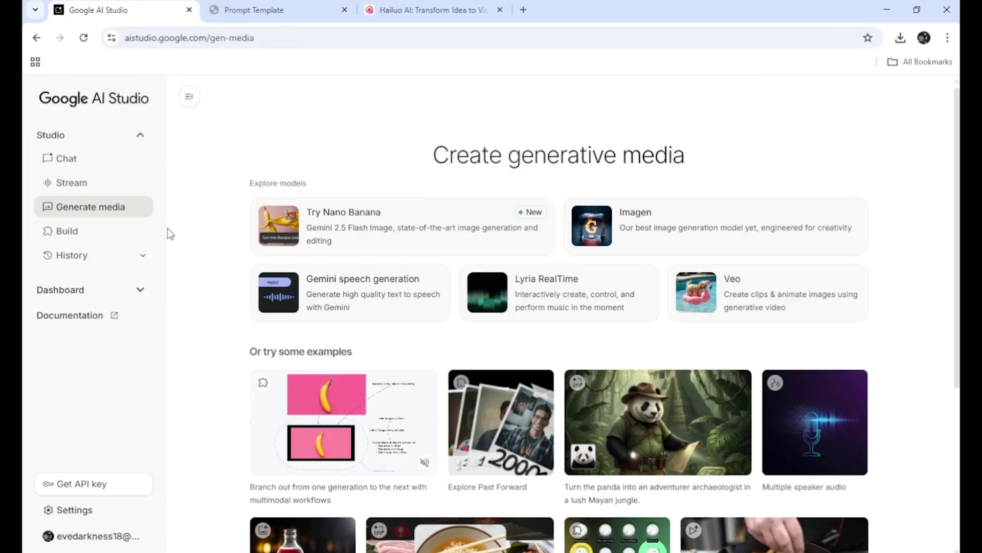
click(352, 225)
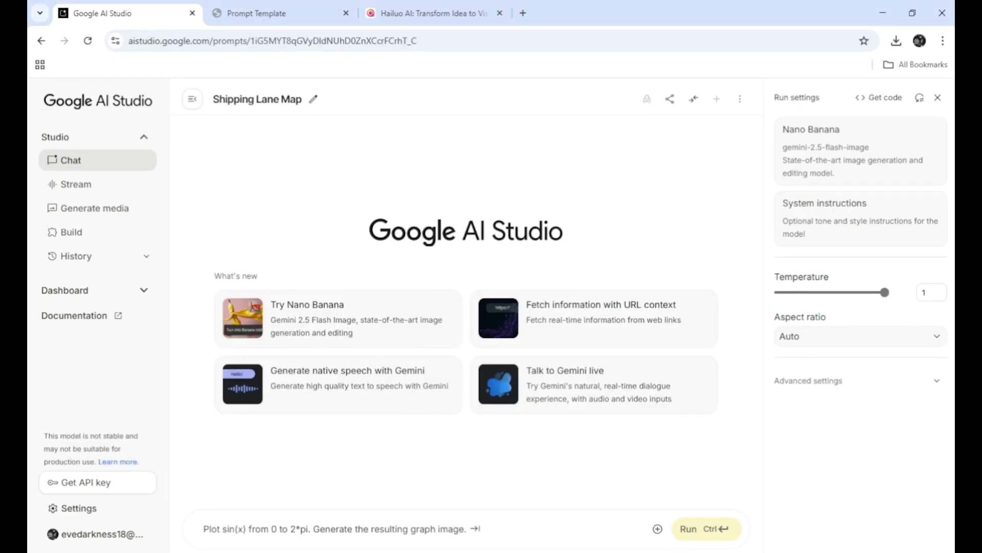
click(296, 6)
drag(287, 272, 400, 479)
key(ctrl+c)
click(177, 14)
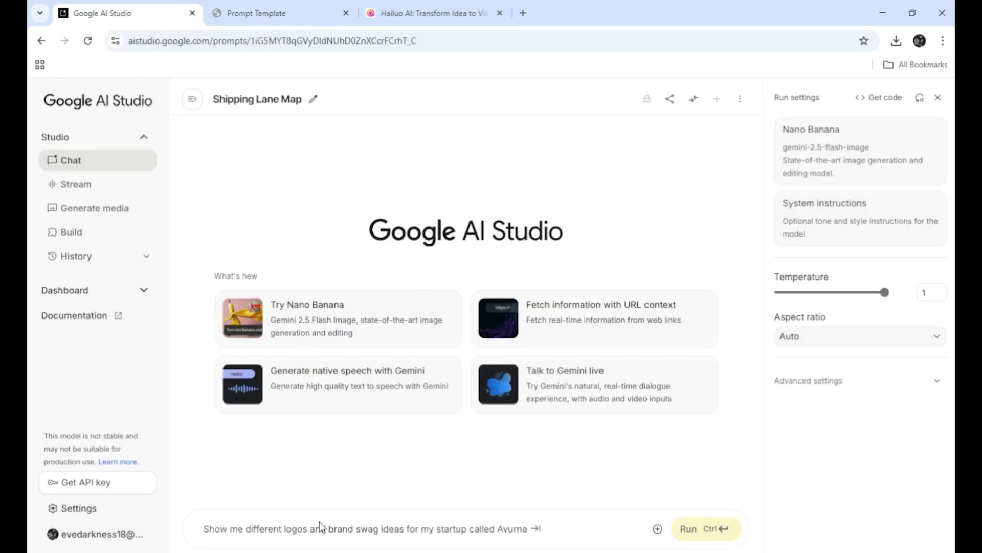
click(325, 530)
key(ctrl+v)
Fill in a maritime trade routes map, infographic style, green land and yellow lines, and run it.
drag(328, 434, 229, 418)
text(Gene)
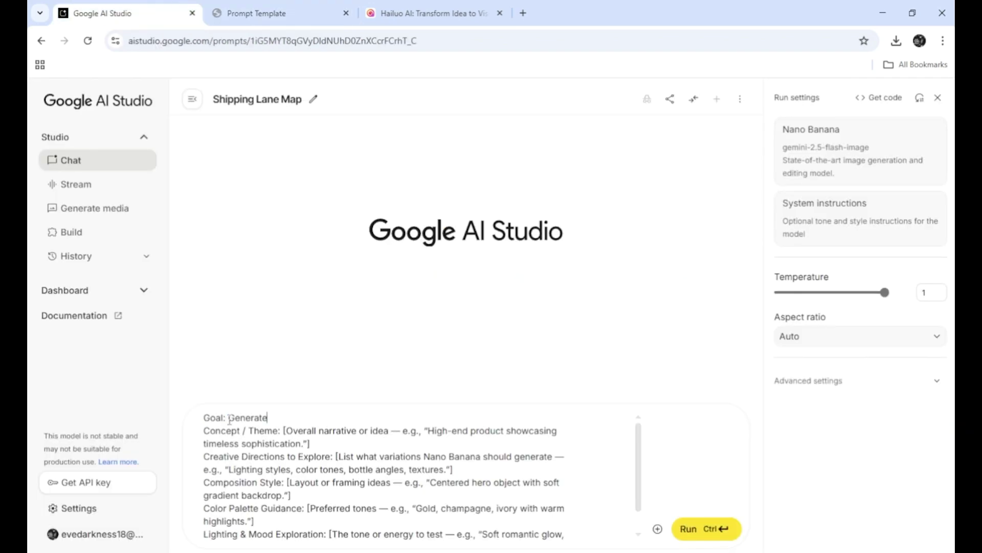
text(rate a map showing maritime trade routes drawn over the sea)
drag(311, 443, 283, 431)
text(a map showing maritime)
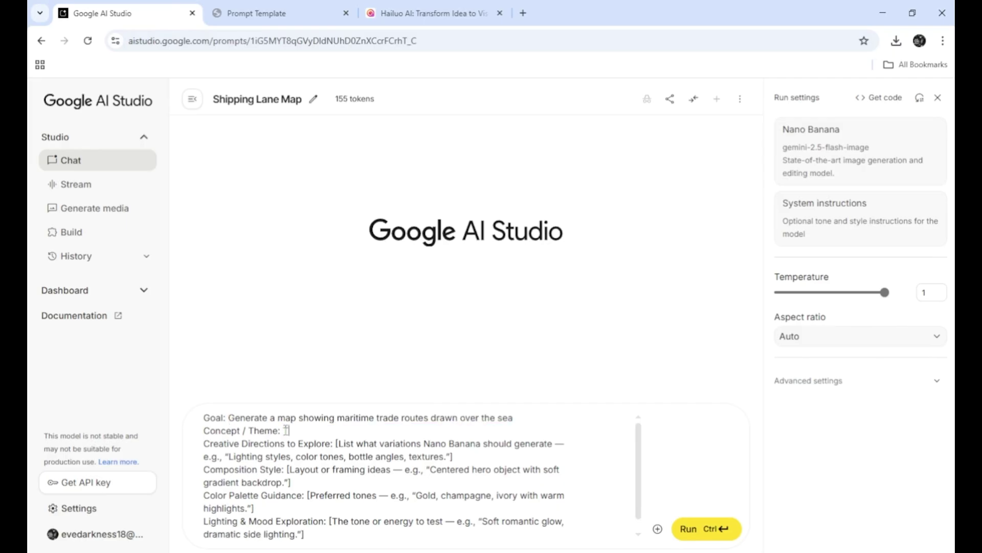
text( trade routes)
drag(453, 456, 335, 443)
text(Infographic style)
drag(292, 467, 408, 441)
key(BackSpace)
drag(204, 509, 307, 482)
text(The land masses are green, and the lines are yellow)
key(ctrl+shift+End)
key(Delete)
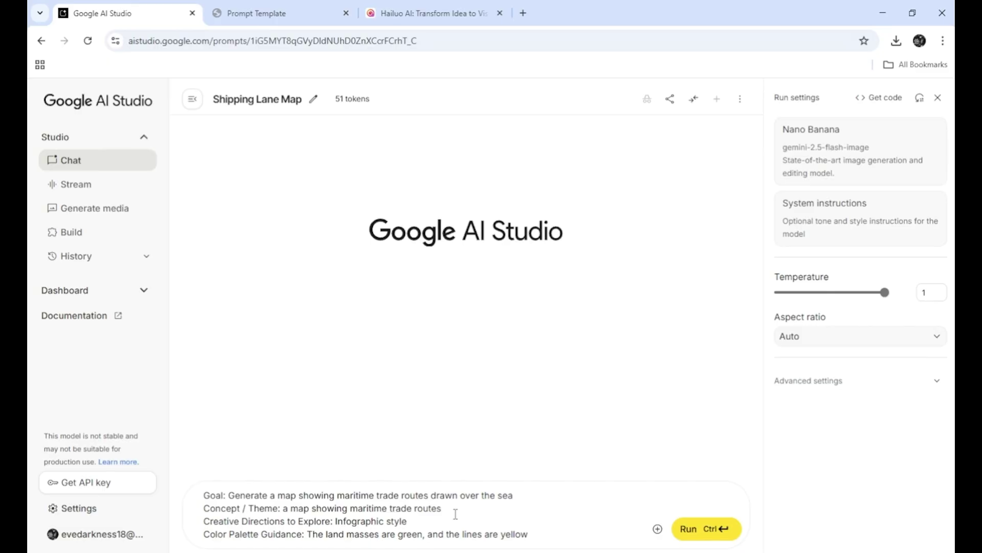
key(ctrl+Return)
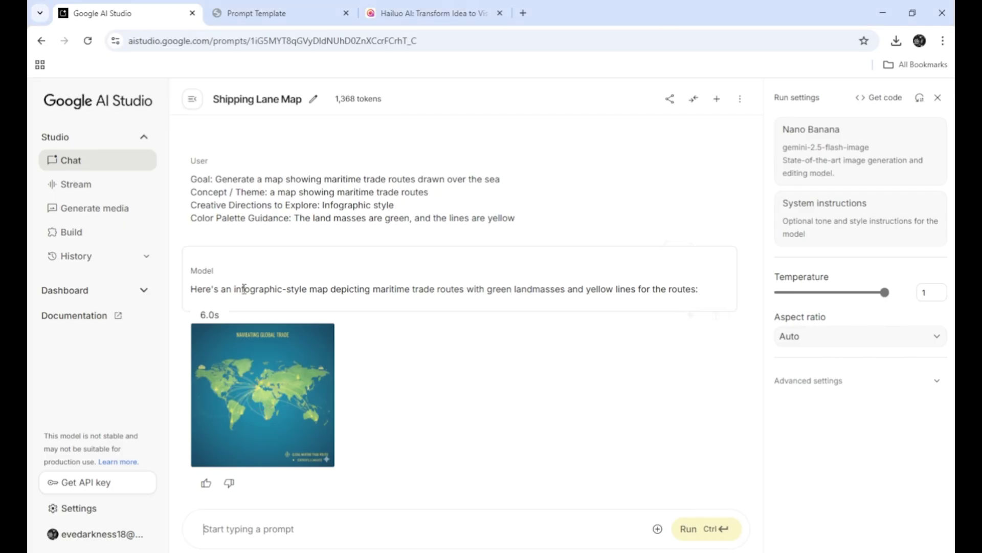
Preview the generated trade-route map, then copy its prompt into a new message.
click(325, 370)
key(Escape)
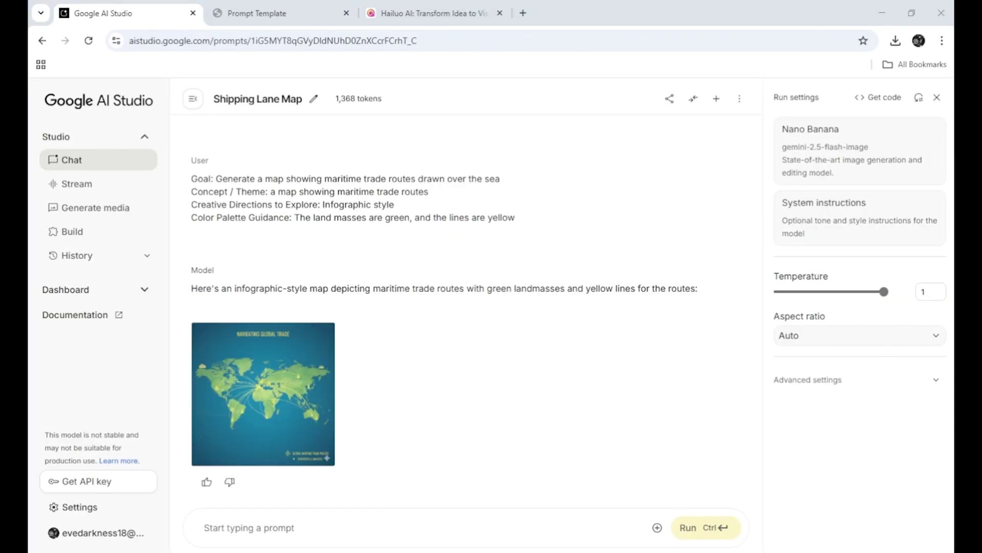
drag(191, 179, 514, 218)
key(ctrl+c)
click(345, 532)
key(ctrl+v)
Change the Goal to 'The same image, but remove the lines', drop the Concept line, and send.
drag(514, 493, 230, 491)
text(M)
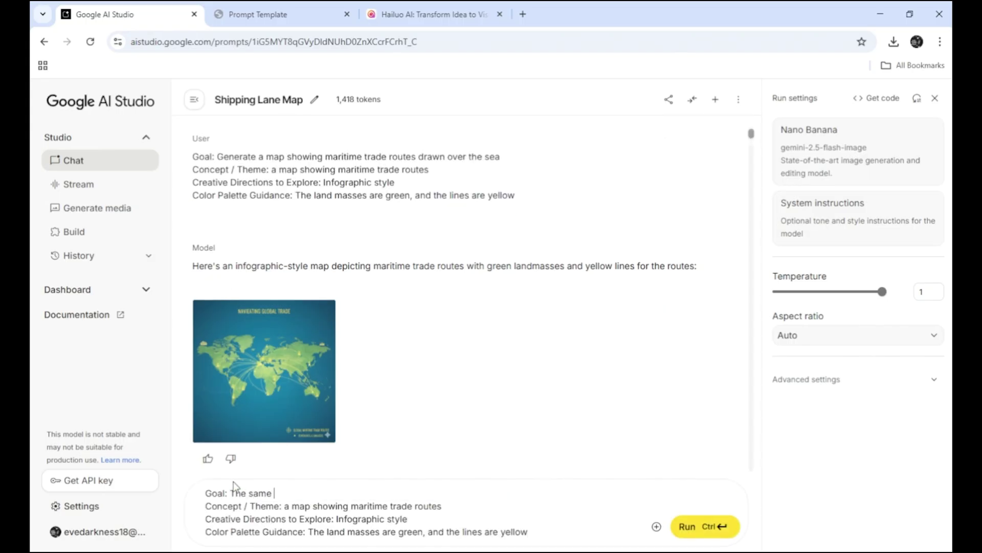
drag(442, 506, 284, 506)
key(BackSpace)
key(BackSpace)
key(BackSpace)
key(BackSpace)
key(BackSpace)
key(BackSpace)
key(BackSpace)
key(BackSpace)
key(BackSpace)
key(BackSpace)
key(BackSpace)
key(BackSpace)
key(BackSpace)
key(BackSpace)
key(BackSpace)
key(BackSpace)
key(BackSpace)
key(BackSpace)
key(BackSpace)
drag(528, 532, 329, 532)
text(and masses are)
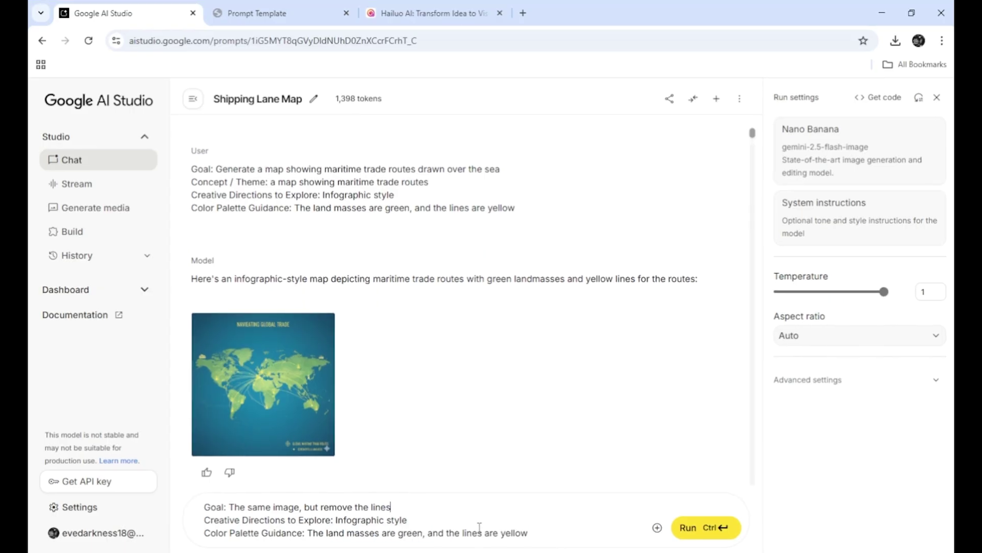
click(690, 527)
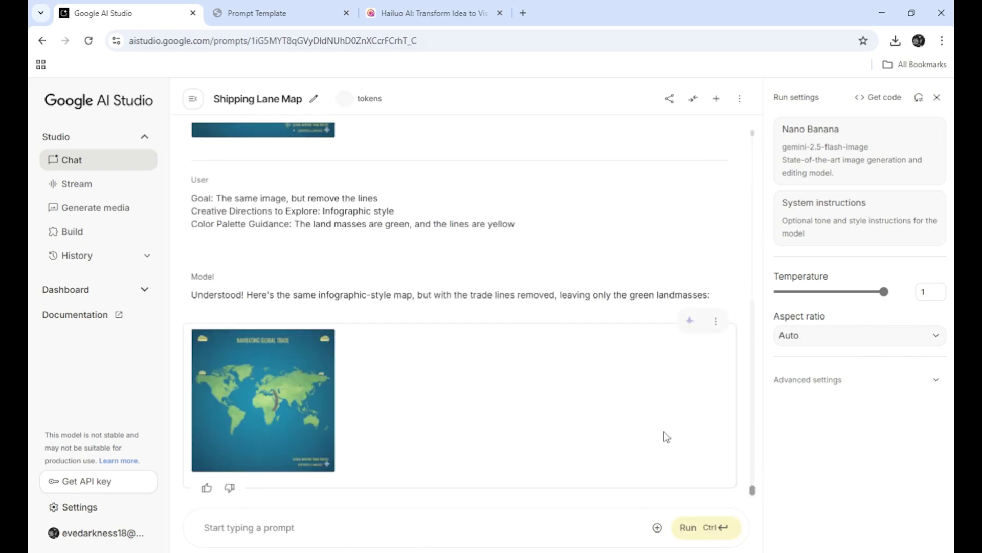
Compare the lineless map and the original trade-route map in full-size previews.
click(265, 401)
click(811, 151)
click(334, 301)
click(812, 152)
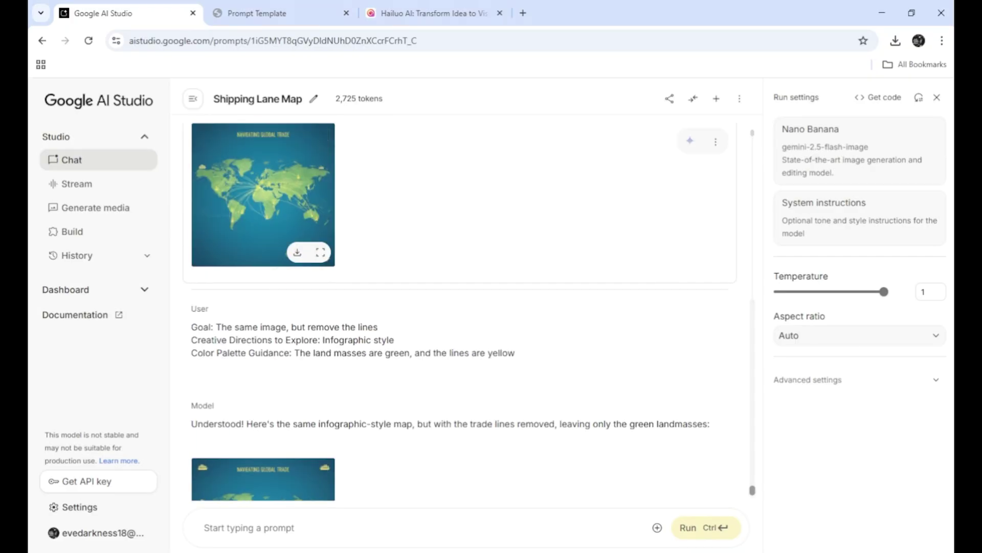
scroll(344, 478, down, 3)
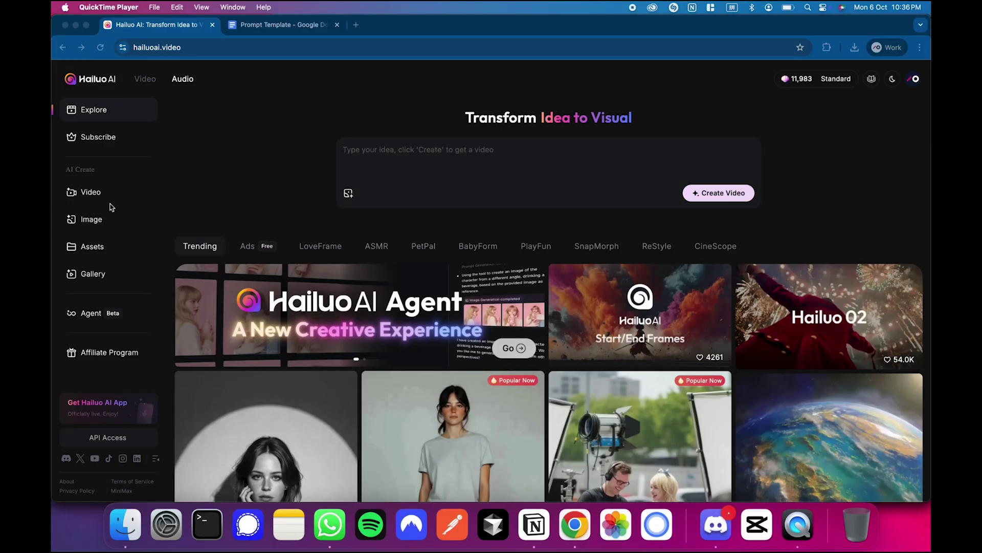
In Hailuo's Image to Video, upload the plain map as start frame and the trade-route map as end frame.
click(87, 191)
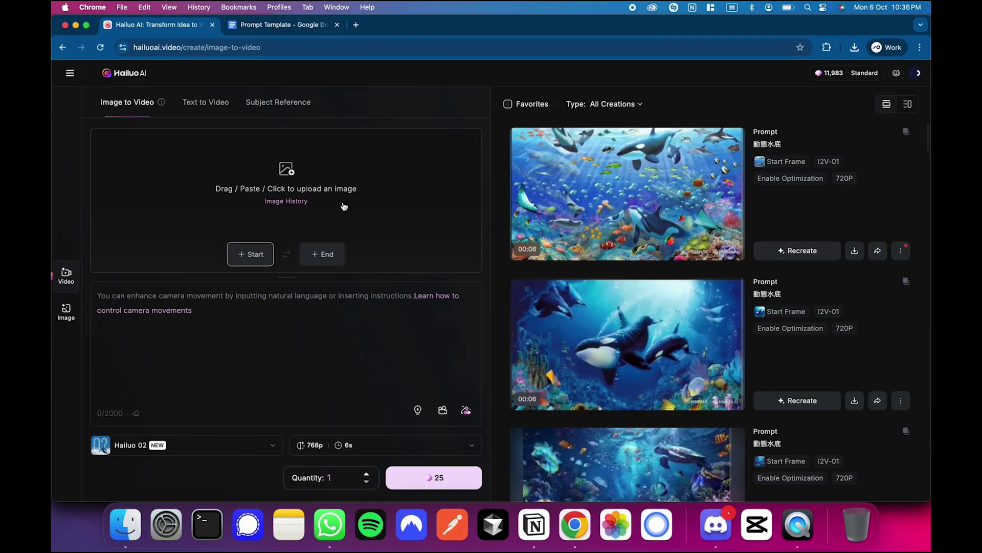
click(250, 254)
click(144, 183)
click(258, 185)
click(363, 210)
key(space)
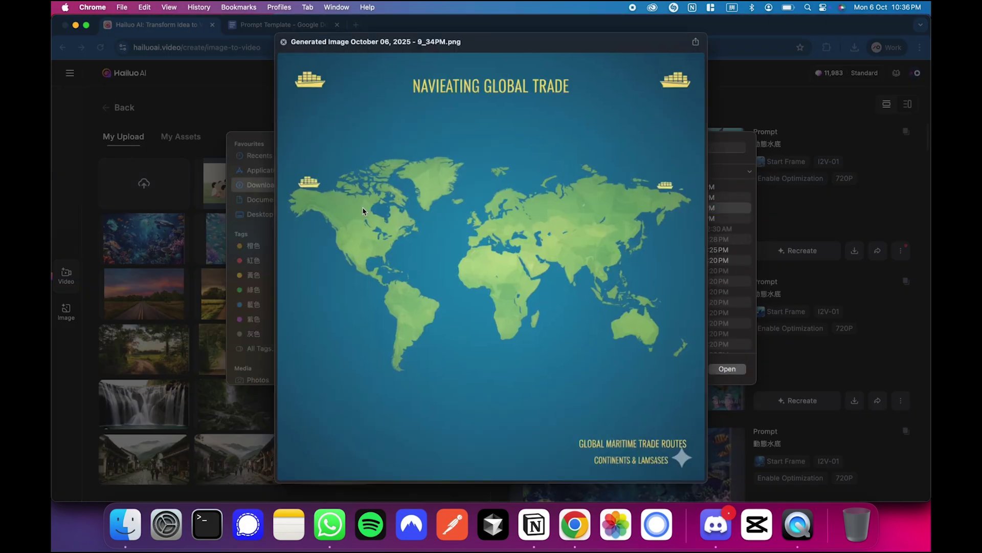
key(Return)
click(328, 262)
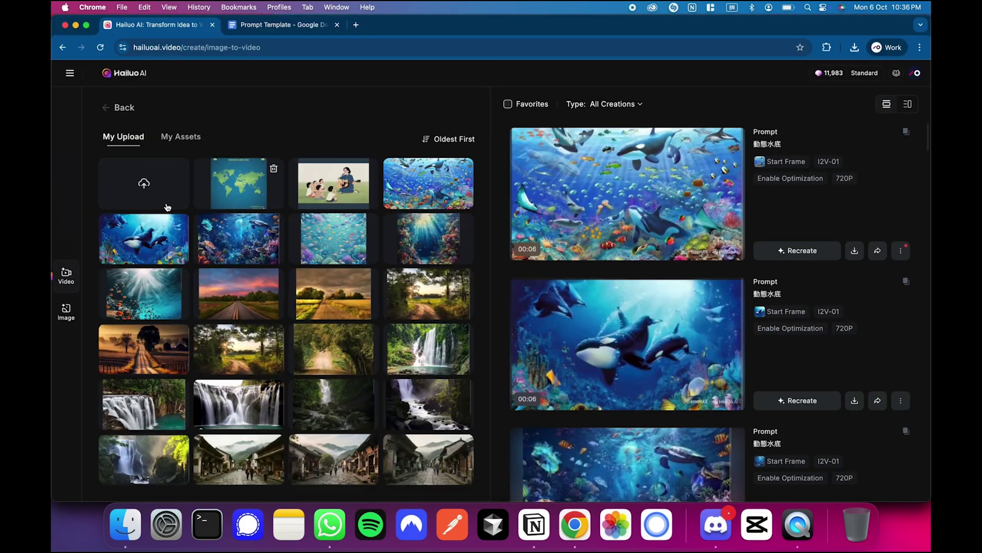
click(144, 182)
key(Return)
Paste the two-line motion-graphics prompt from the template, generate the map video, and open it.
key(ctrl+Tab)
drag(318, 256, 394, 300)
key(ctrl+shift+Tab)
click(236, 336)
key(super+v)
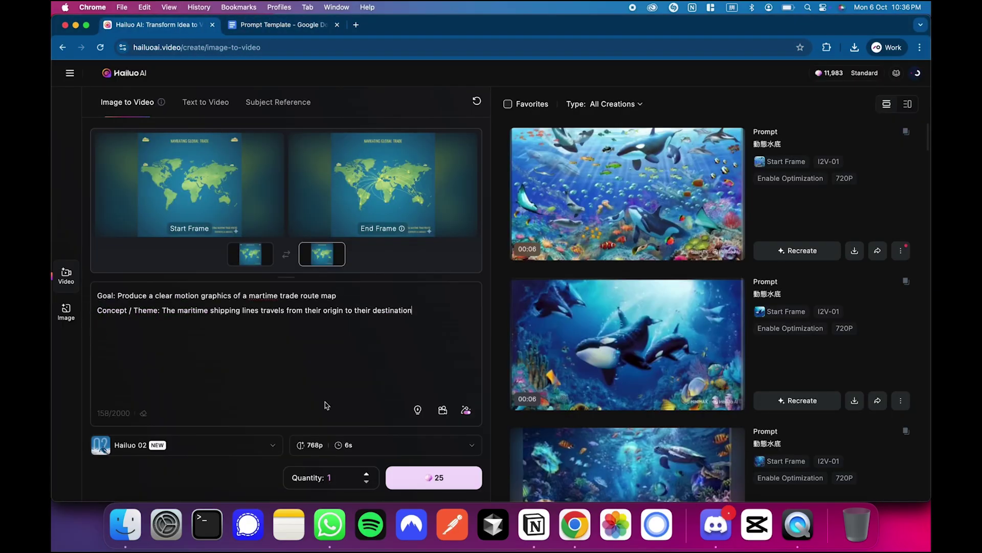
click(417, 477)
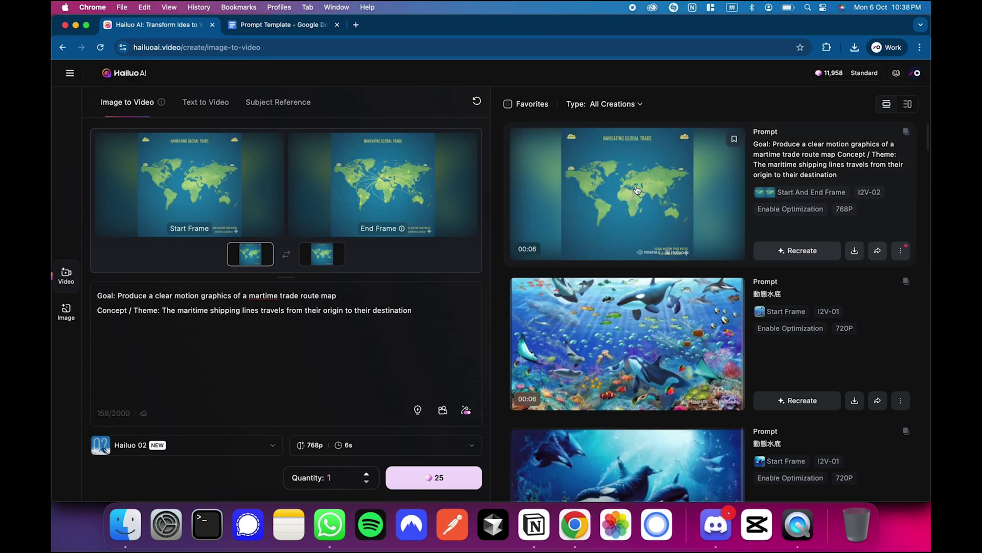
click(637, 190)
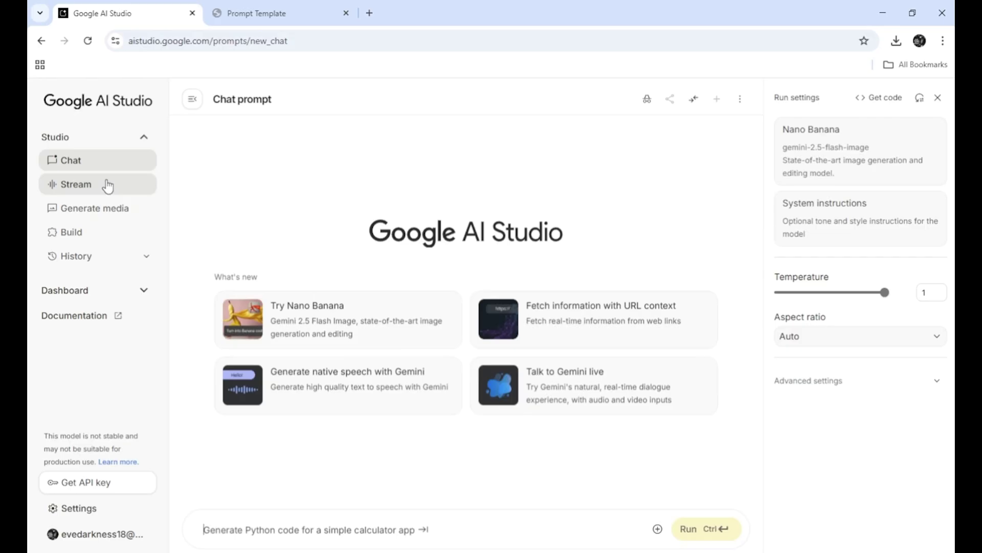
Start a new Nano Banana chat and paste the full prompt template into it.
click(104, 216)
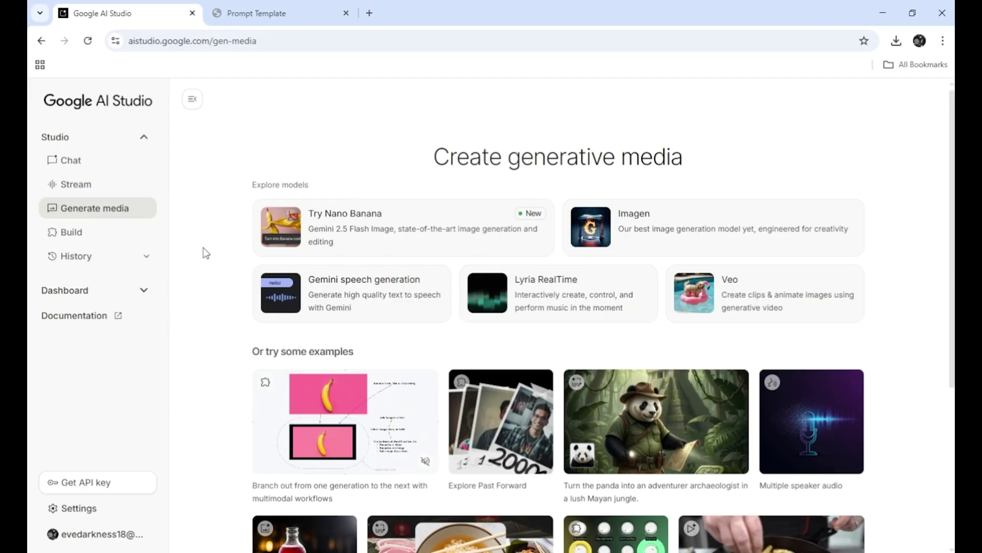
click(478, 212)
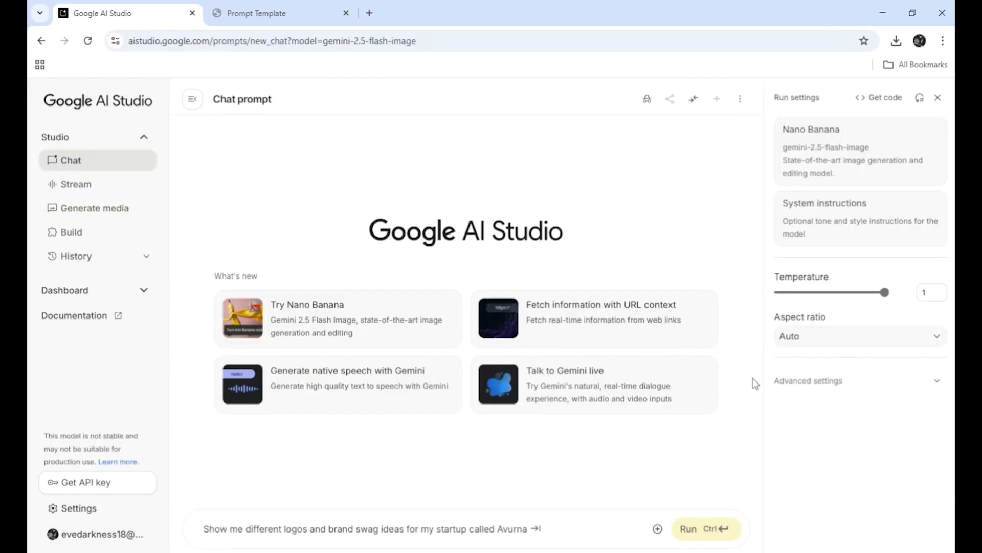
key(ctrl+Tab)
drag(285, 268, 460, 546)
key(ctrl+c)
key(ctrl+Tab)
key(ctrl+v)
Fill in a luxury perfume among violet petals, Lavender palette, cinematic lighting, delete unused lines, and run.
drag(229, 416, 453, 455)
text(Generate a luxury perfume product image Concept / Theme: luxury perfume standing among violet petals Creative Dire)
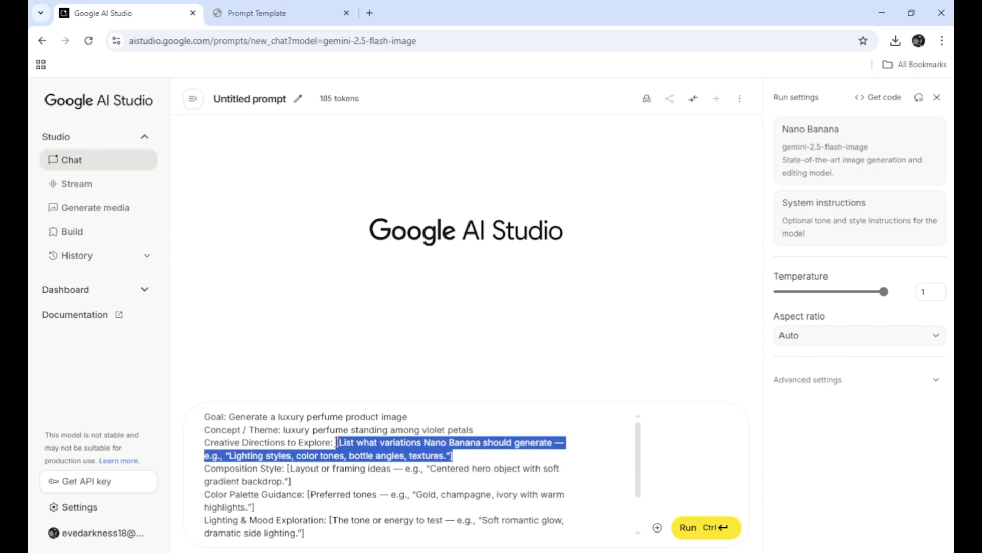
text(ctions to Explore: cinemtic lighting, soft reflections)
drag(287, 455, 292, 468)
drag(429, 456, 254, 493)
text(\Lavender)
drag(330, 494, 305, 507)
key(BackSpace)
click(420, 493)
text(cinematic lighting)
key(shift+ctrl+End)
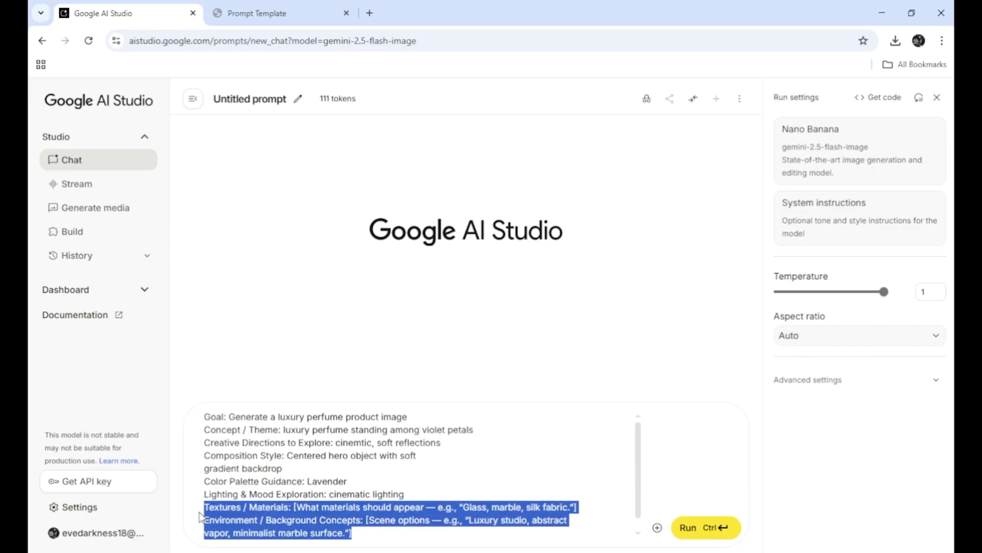
key(BackSpace)
key(ctrl+Return)
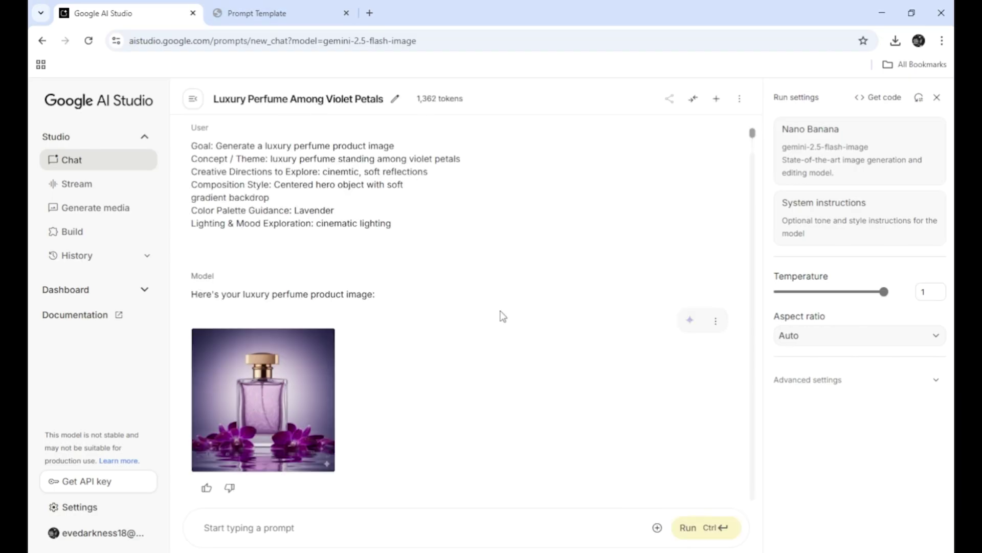
Preview the perfume image, then paste its earlier prompt into the message box.
click(302, 416)
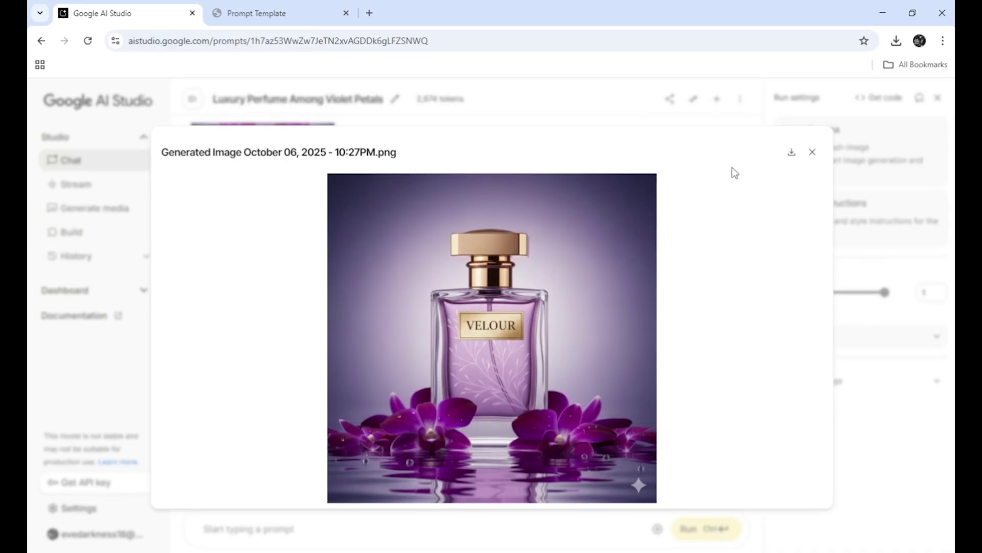
key(Escape)
scroll(514, 360, up, 10)
drag(190, 179, 406, 271)
scroll(496, 439, down, 1)
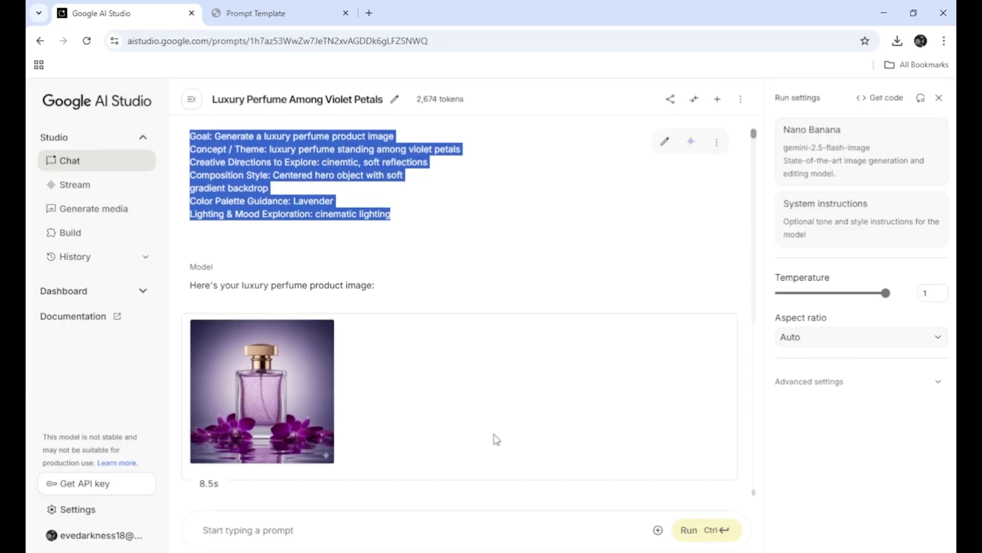
scroll(496, 439, down, 6)
key(ctrl+v)
Rewrite the prompt as the same perfume with dramatic camera angle, subtle mists, elegant depth of field, and submit.
drag(410, 457, 231, 456)
text(Same)
drag(506, 470, 283, 471)
text(aramatic camera angle)
drag(441, 483, 335, 483)
text(subt)
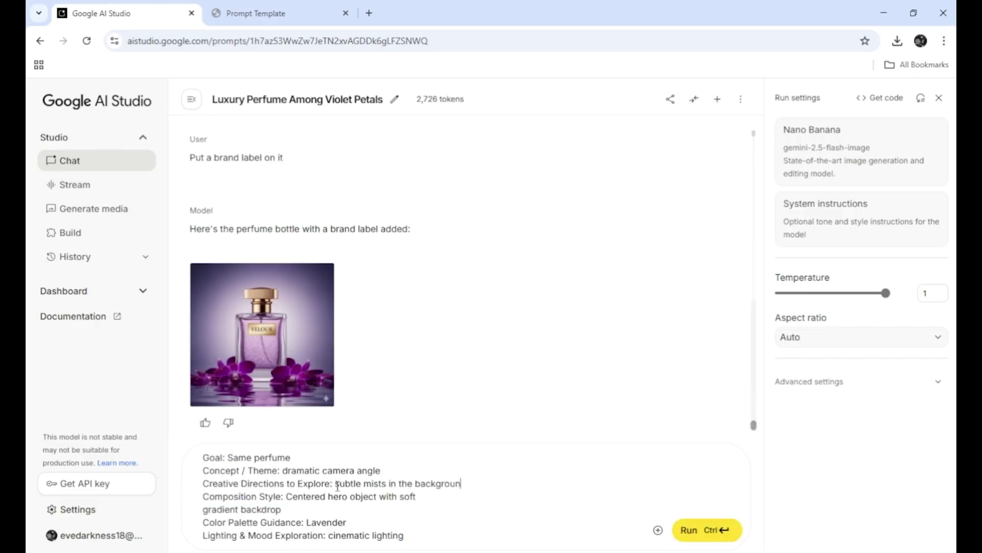
drag(357, 510, 286, 496)
text(elegant depth of field)
drag(328, 535, 404, 536)
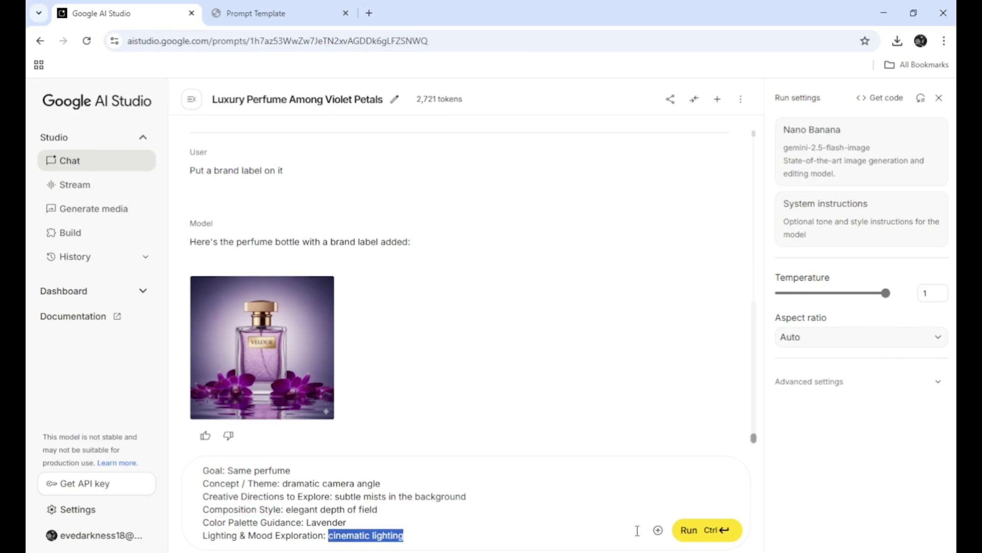
key(ctrl+Return)
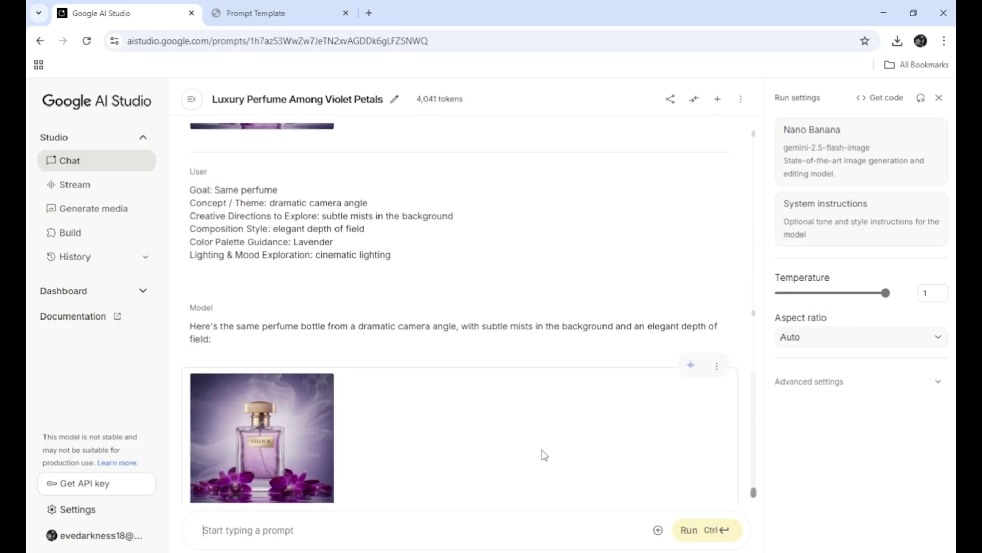
Preview the resulting misty, dramatic-angle perfume image at full size.
click(262, 400)
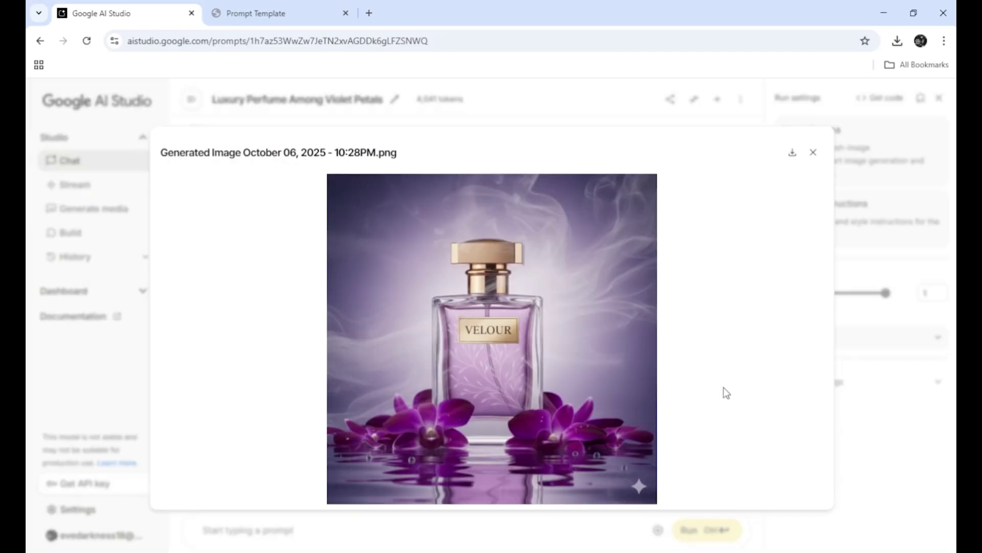
click(813, 152)
scroll(327, 317, down, 2)
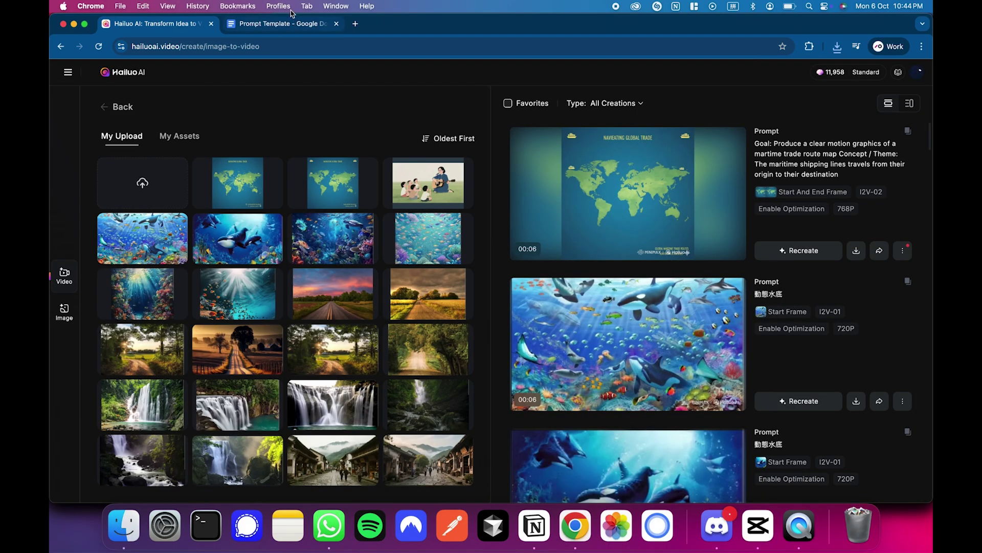
Generate the perfume ad video from the plain bottle start frame, then watch the finished clip.
click(142, 183)
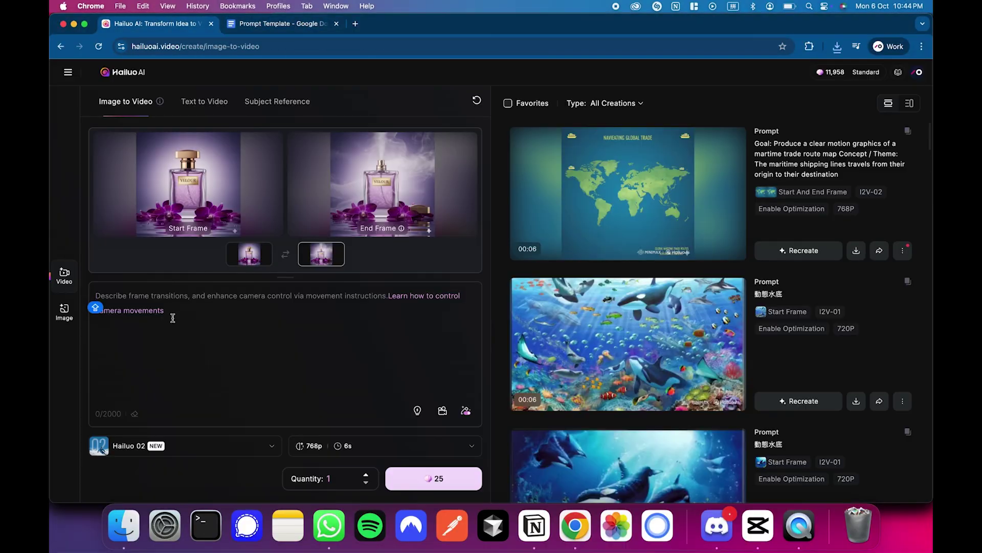
click(423, 487)
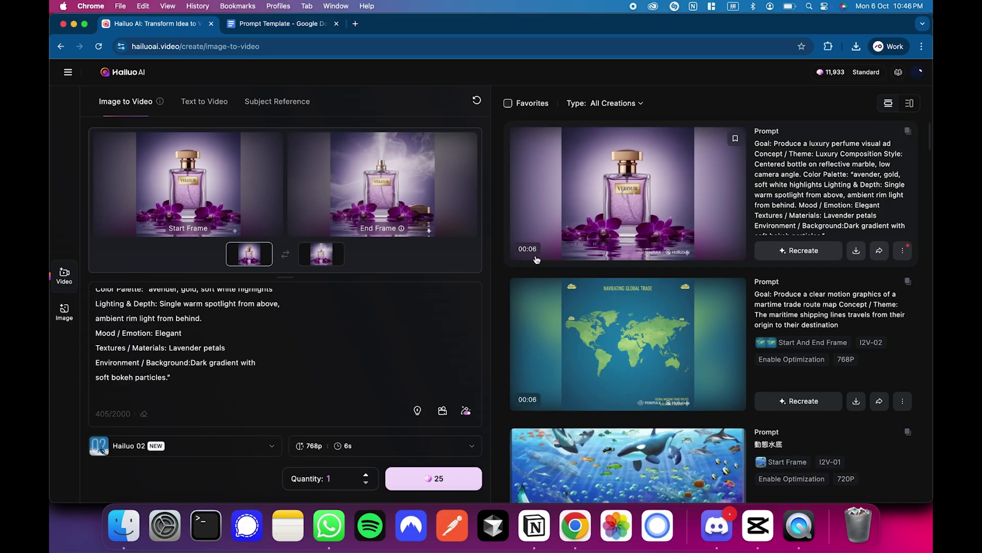
click(536, 259)
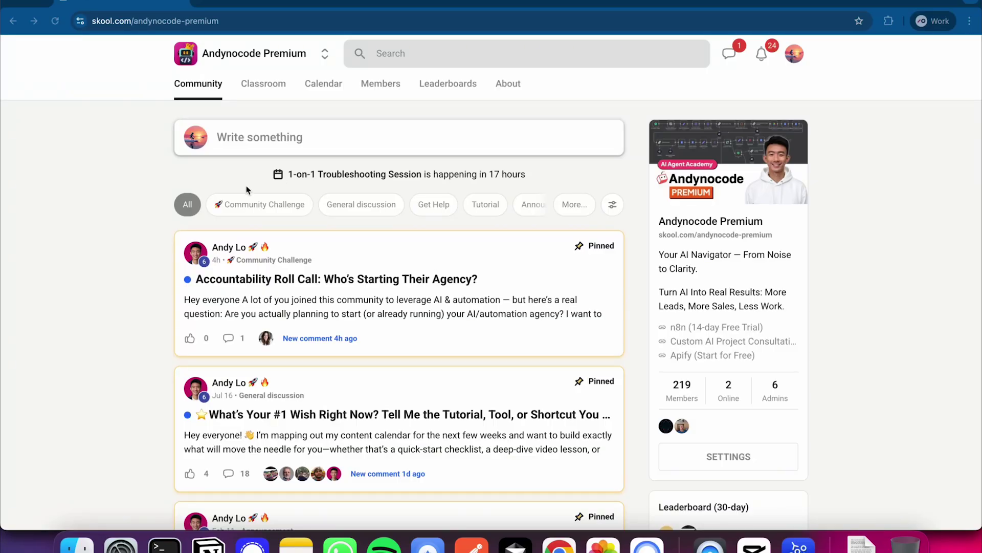
Show the Classroom page and browse courses like the n8n Masterclass and AI Agency months 1–3.
click(265, 92)
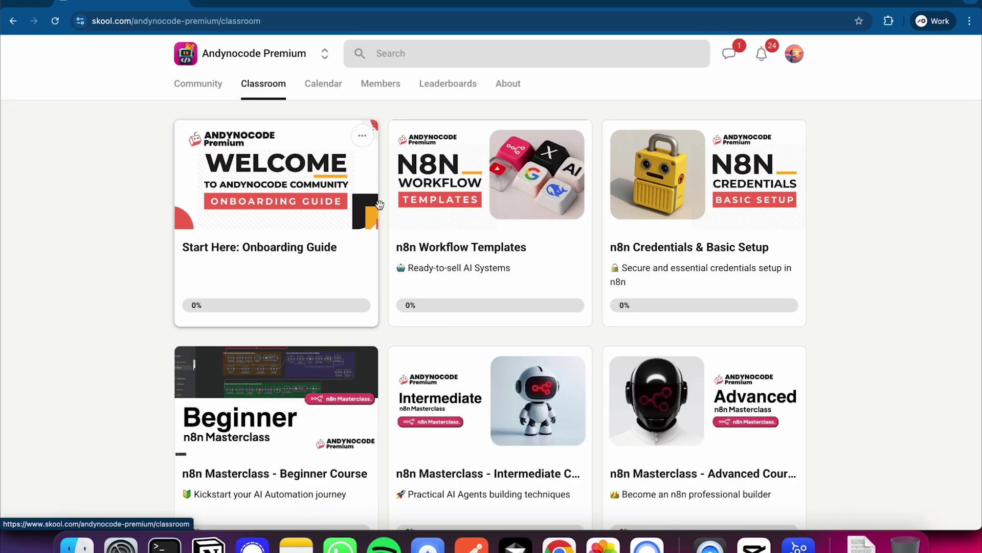
scroll(438, 367, down, 2)
scroll(438, 367, down, 7)
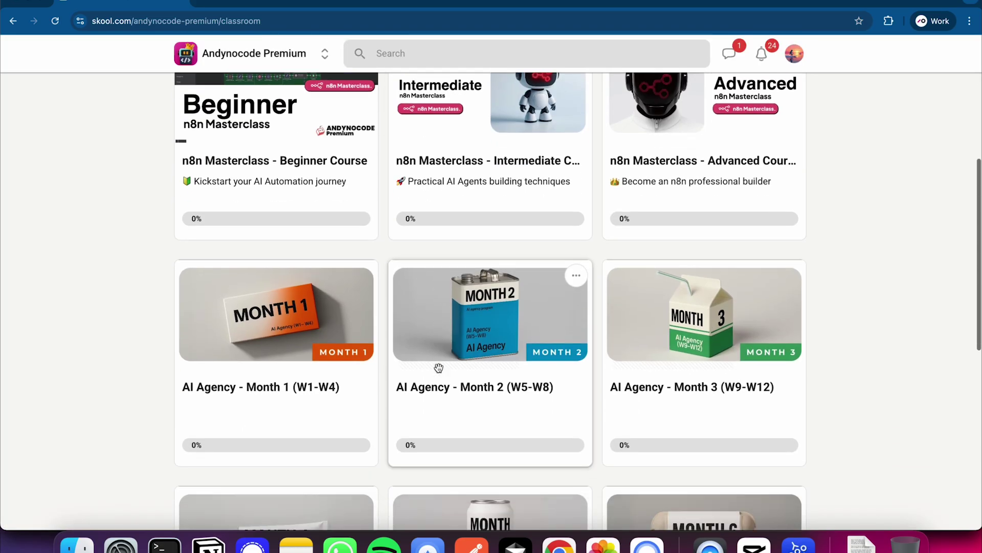